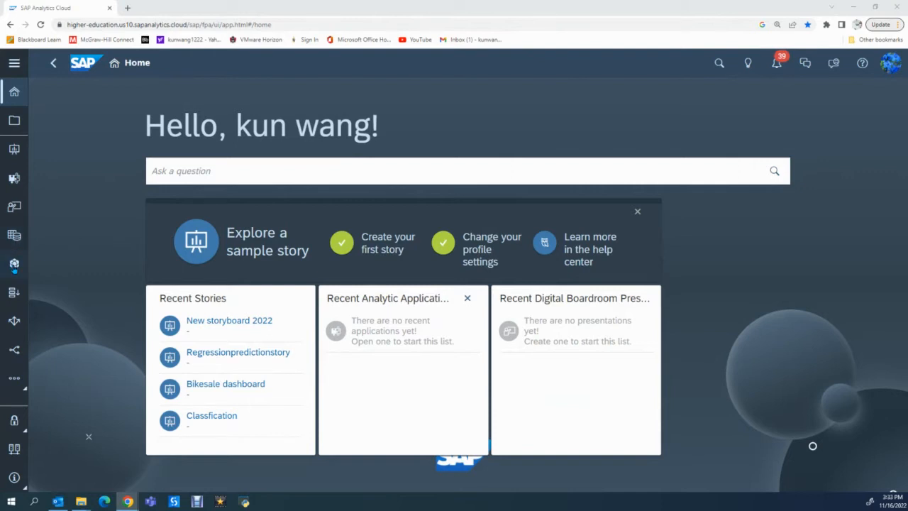
{"action": "left_click", "coordinate": [14, 264]}
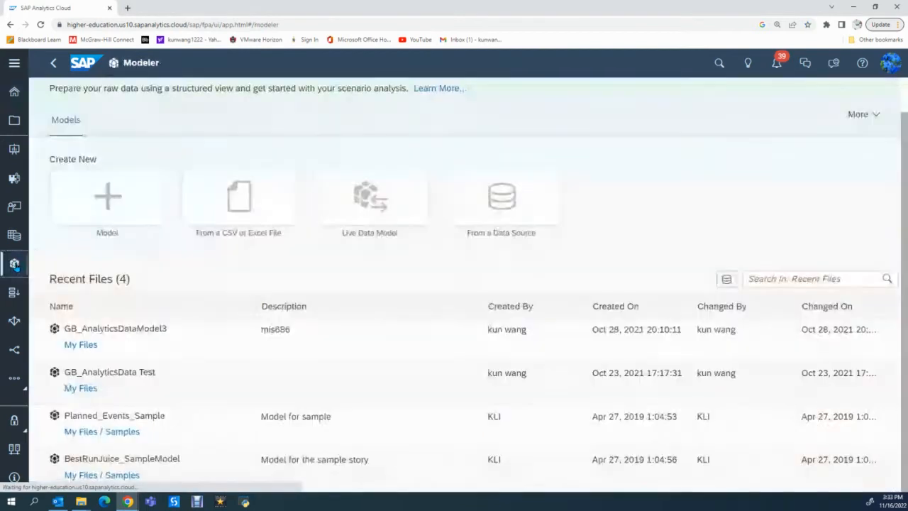
{"action": "left_click", "coordinate": [238, 204]}
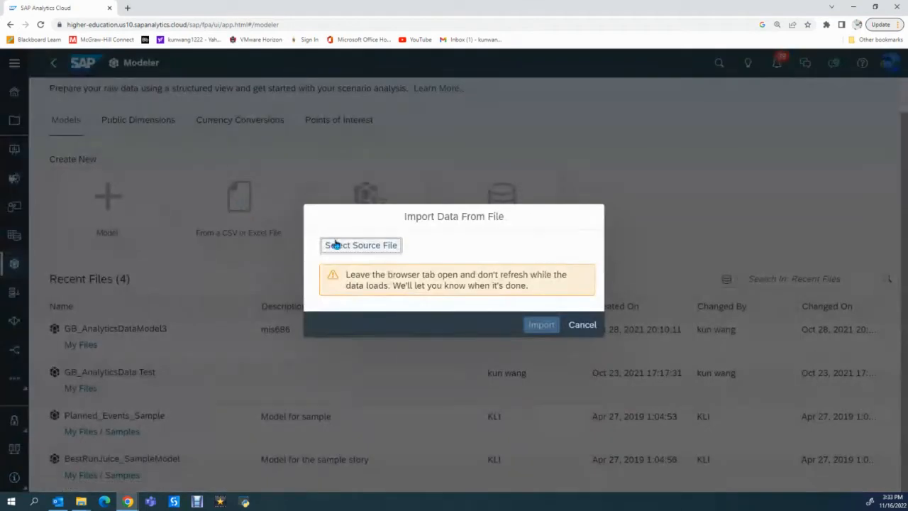
{"action": "left_click", "coordinate": [336, 245]}
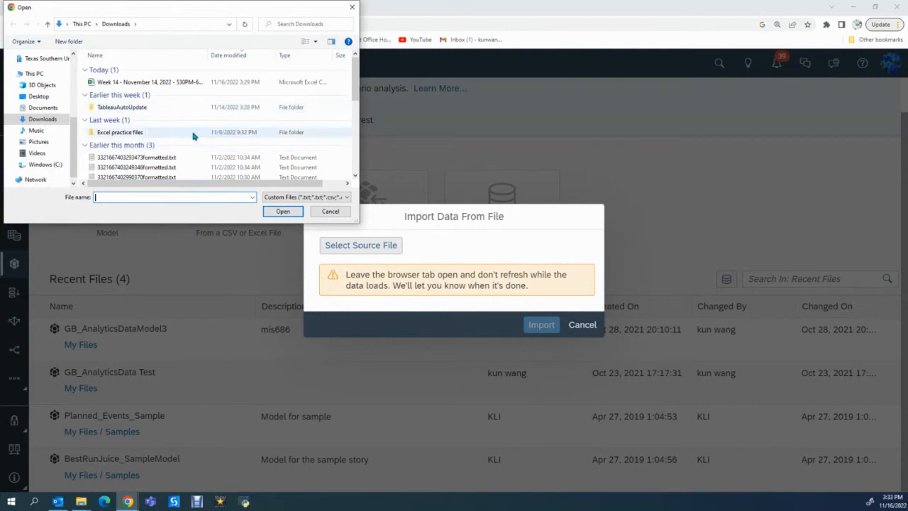
{"action": "left_click", "coordinate": [331, 213]}
{"action": "left_click", "coordinate": [581, 325]}
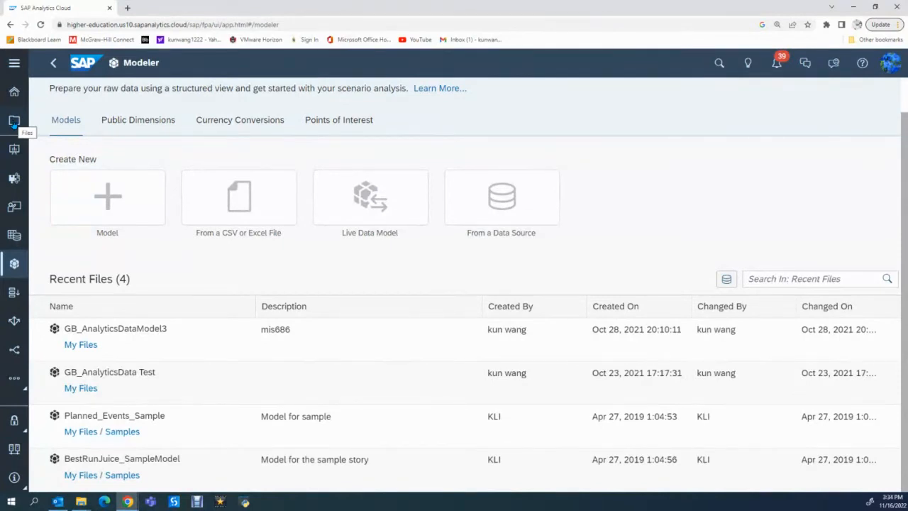
Open the draft data file GB_AnalyticsData.xlsx from My Files for modeling and acknowledge the data sample notice.
{"action": "left_click", "coordinate": [14, 122]}
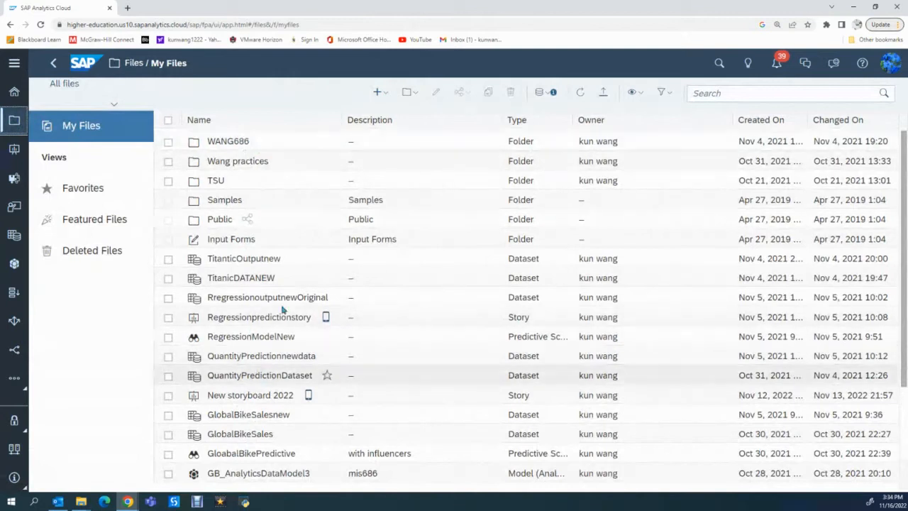
{"action": "left_click", "coordinate": [543, 94]}
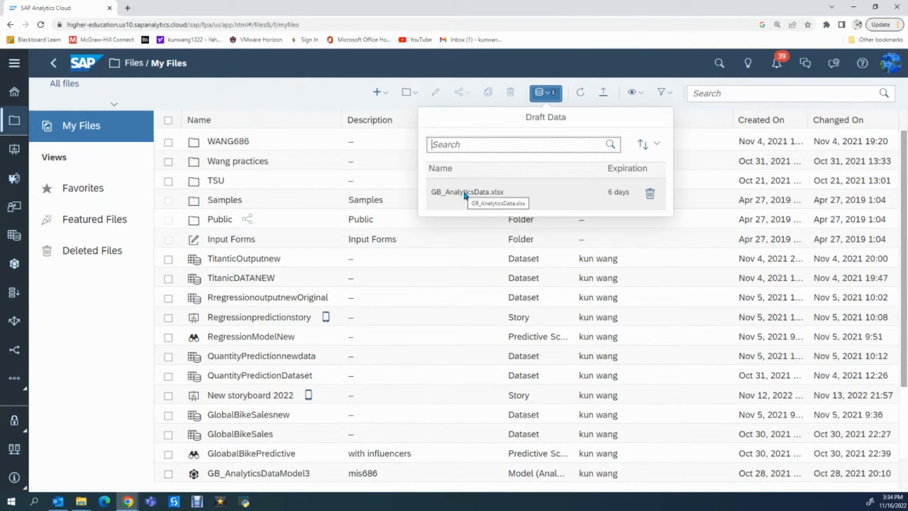
{"action": "left_click", "coordinate": [464, 193]}
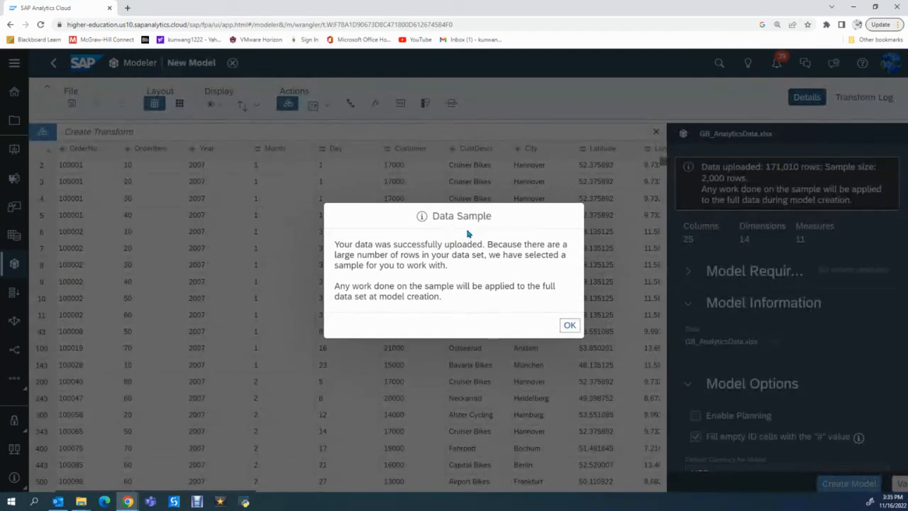
{"action": "left_click", "coordinate": [570, 326]}
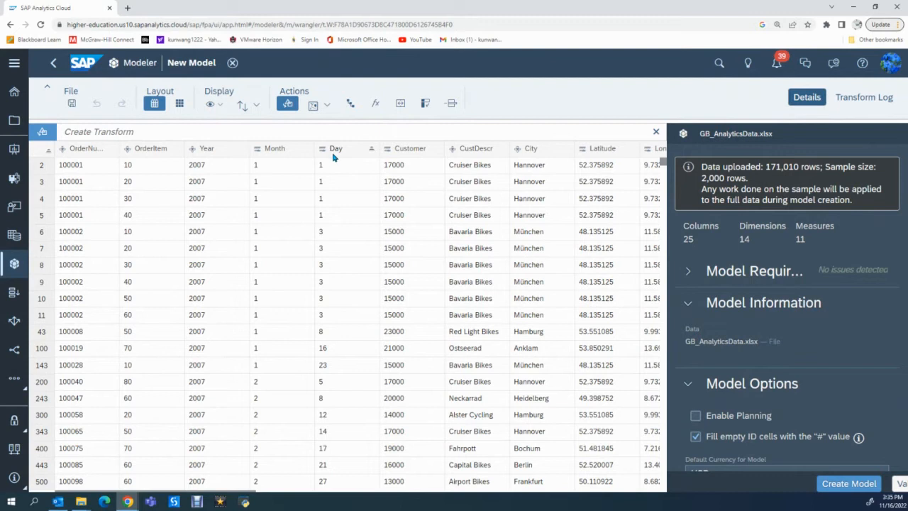
Concatenate the Year, Month and Day columns into one column using "/" as the separator.
{"action": "left_click", "coordinate": [226, 151]}
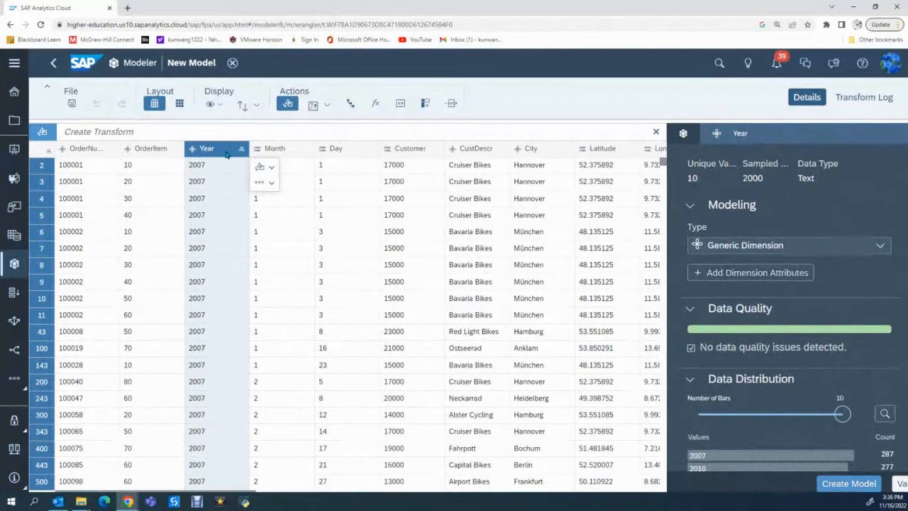
{"action": "left_click", "coordinate": [226, 152]}
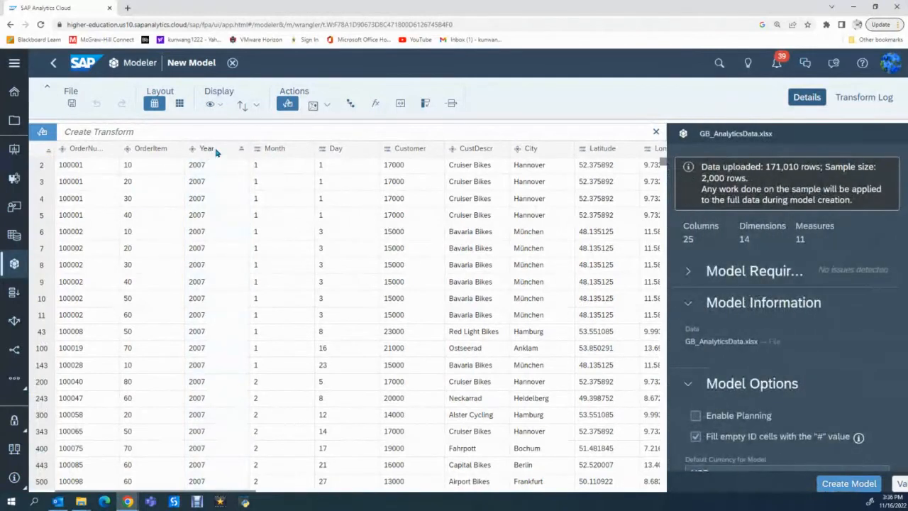
{"action": "left_click", "coordinate": [275, 148], "text": "ctrl"}
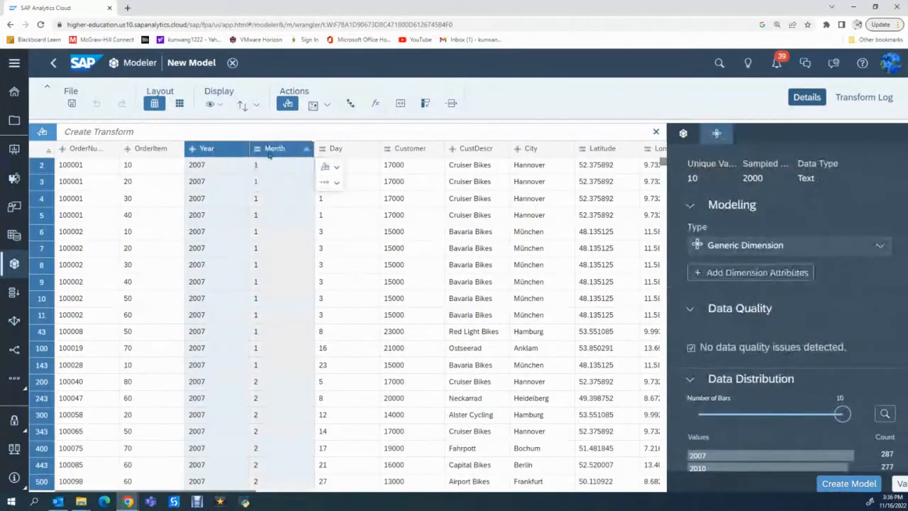
{"action": "left_click", "coordinate": [333, 151], "text": "ctrl"}
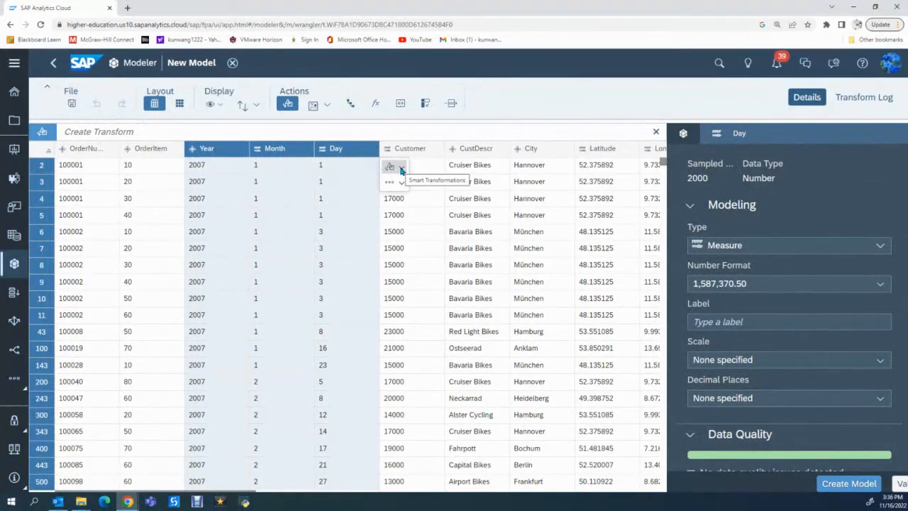
{"action": "left_click", "coordinate": [402, 170]}
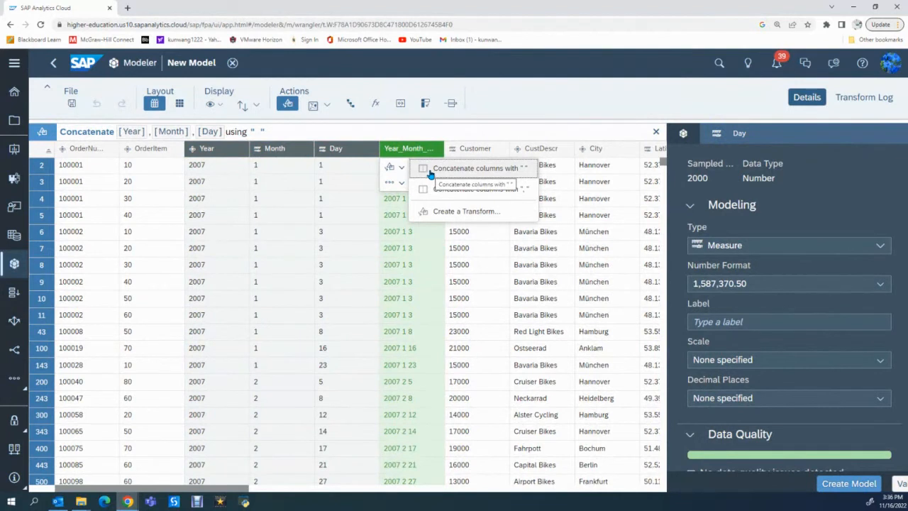
{"action": "left_click", "coordinate": [254, 131]}
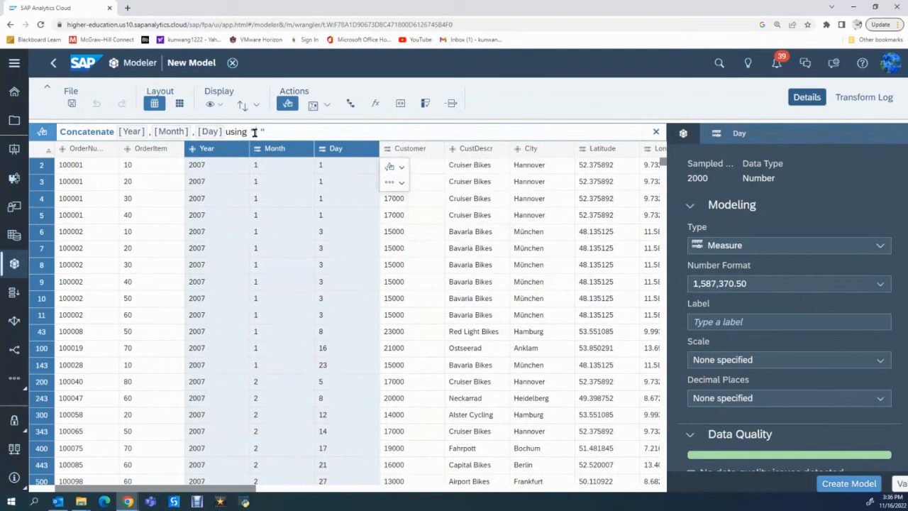
{"action": "type", "text": "/"}
{"action": "key", "text": "Delete"}
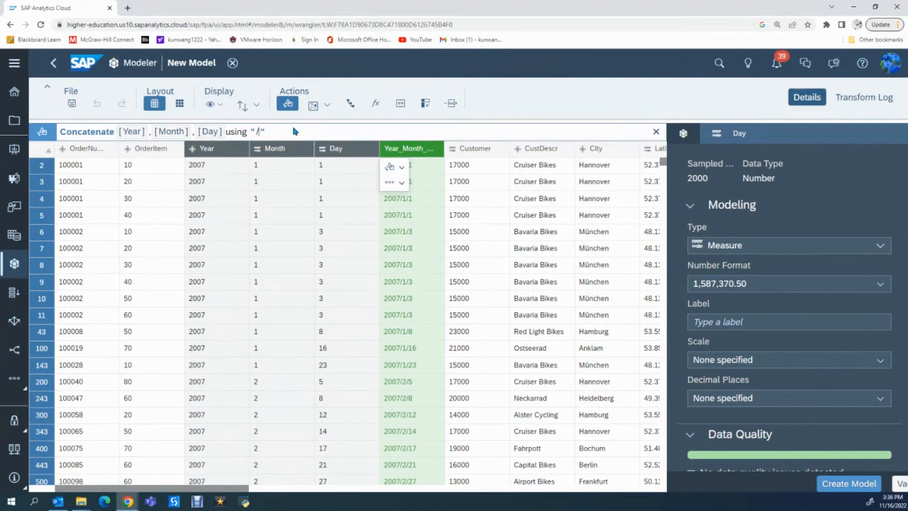
{"action": "key", "text": "Return"}
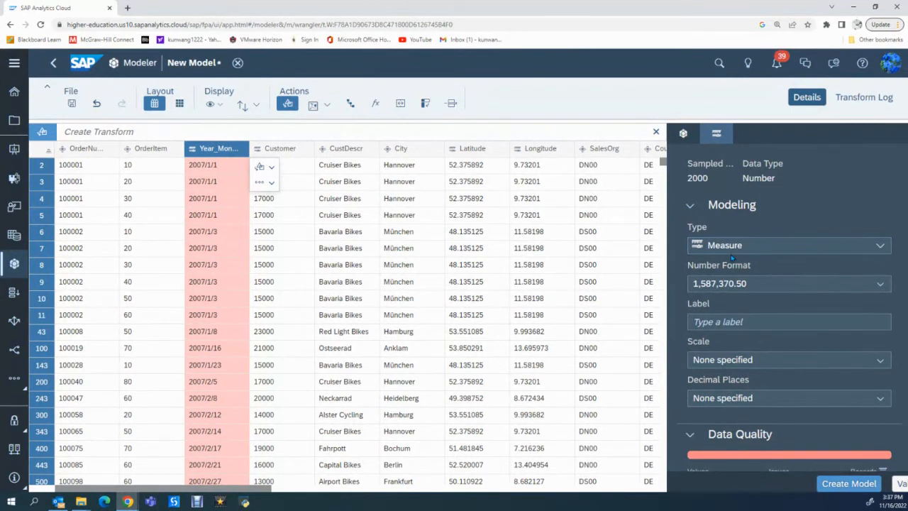
Set the combined year-month-day column's type to Date dimension and the Customer column's type to Generic dimension.
{"action": "left_click", "coordinate": [886, 251]}
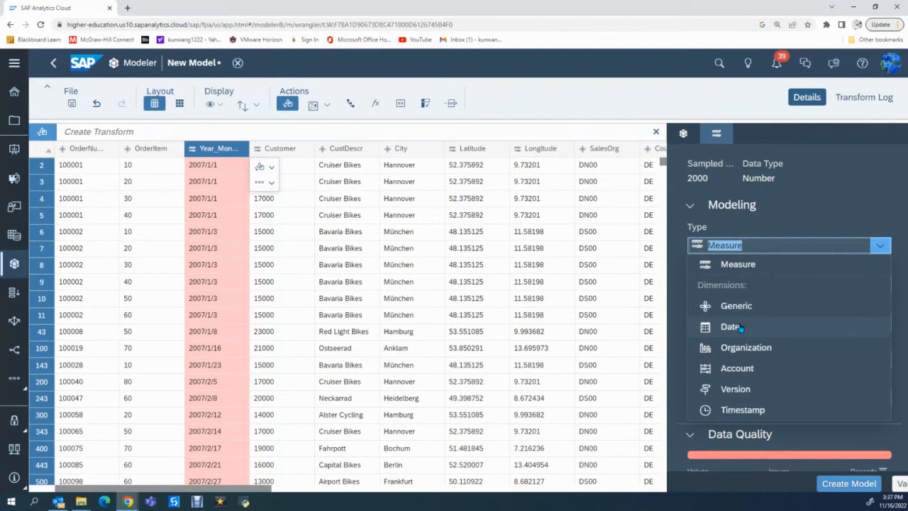
{"action": "left_click", "coordinate": [740, 327]}
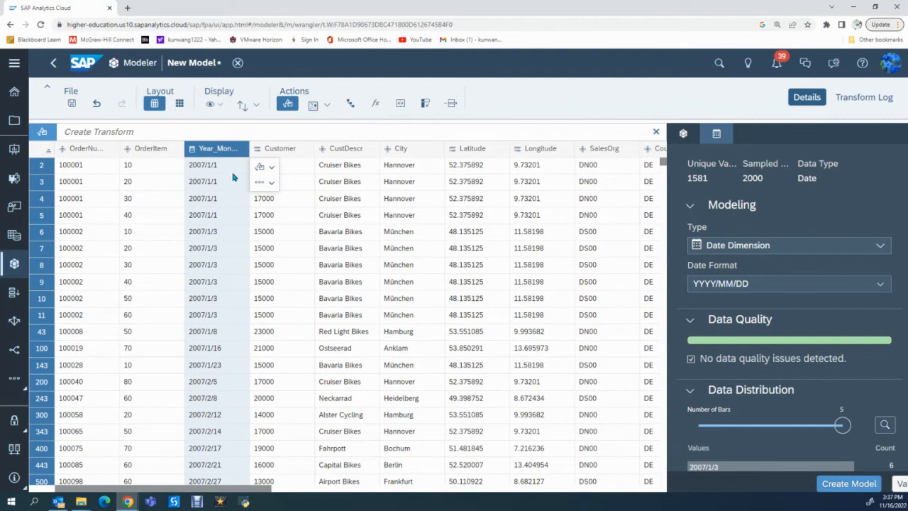
{"action": "left_click", "coordinate": [281, 151]}
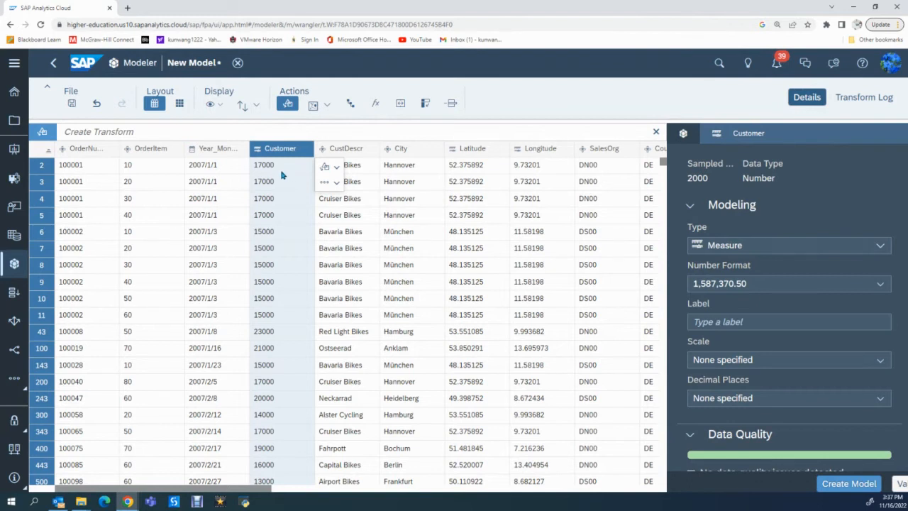
{"action": "left_click", "coordinate": [879, 247]}
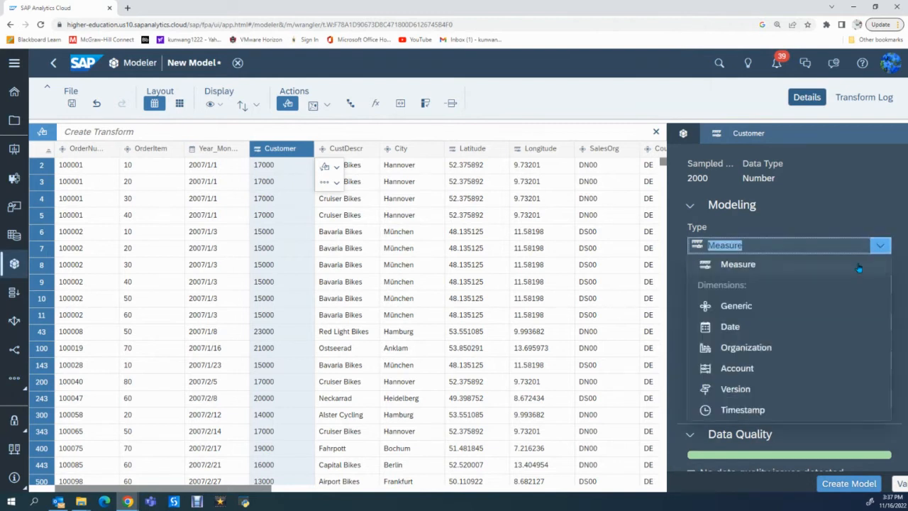
{"action": "left_click", "coordinate": [744, 309]}
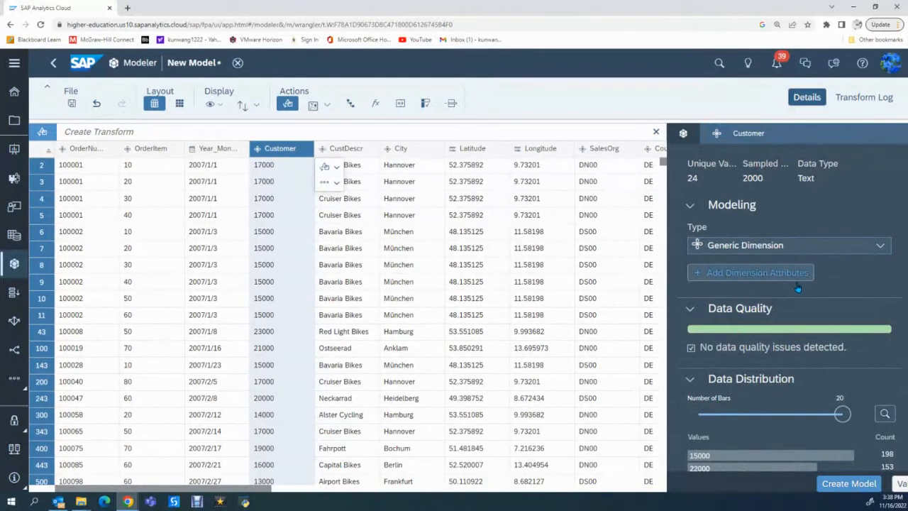
Add a Description attribute to the Customer dimension and assign the CustDescr column to it.
{"action": "scroll", "coordinate": [798, 287], "scroll_direction": "down", "scroll_amount": 3}
{"action": "scroll", "coordinate": [798, 287], "scroll_direction": "up", "scroll_amount": 3}
{"action": "scroll", "coordinate": [788, 291], "scroll_direction": "down", "scroll_amount": 3}
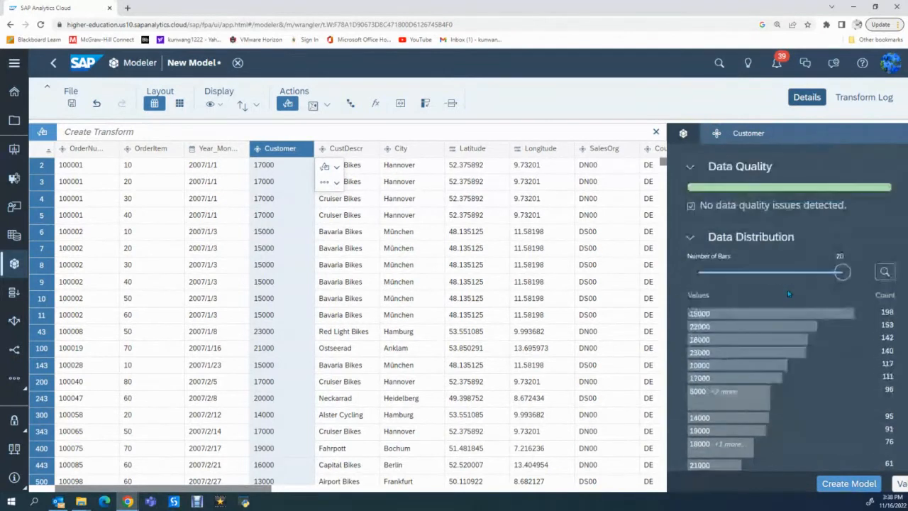
{"action": "scroll", "coordinate": [768, 300], "scroll_direction": "up", "scroll_amount": 3}
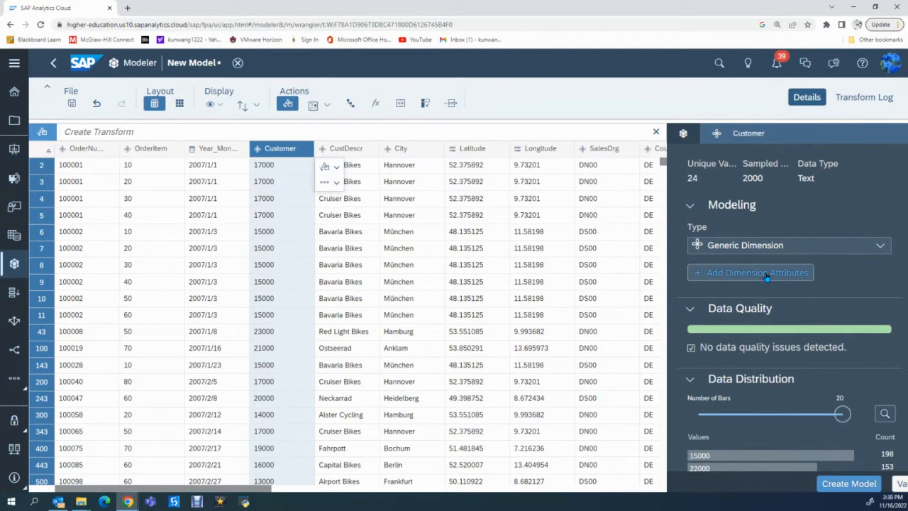
{"action": "left_click", "coordinate": [700, 278]}
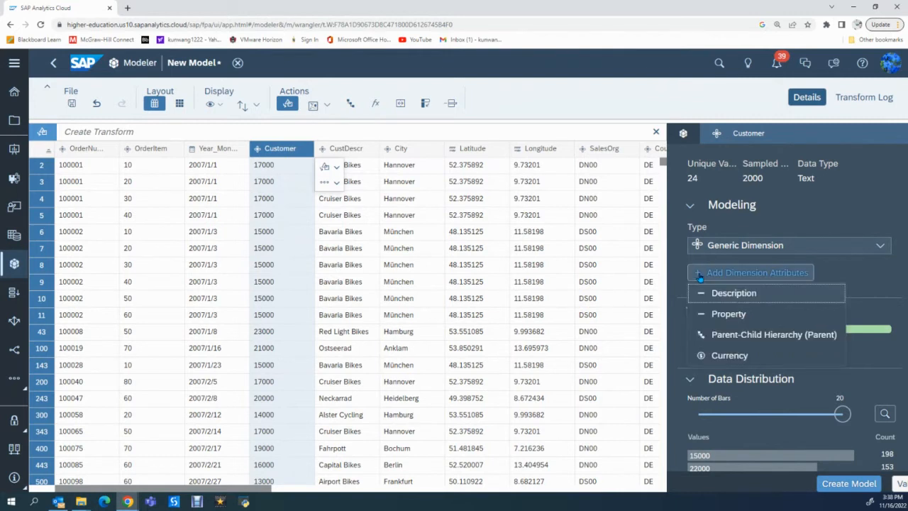
{"action": "left_click", "coordinate": [723, 299]}
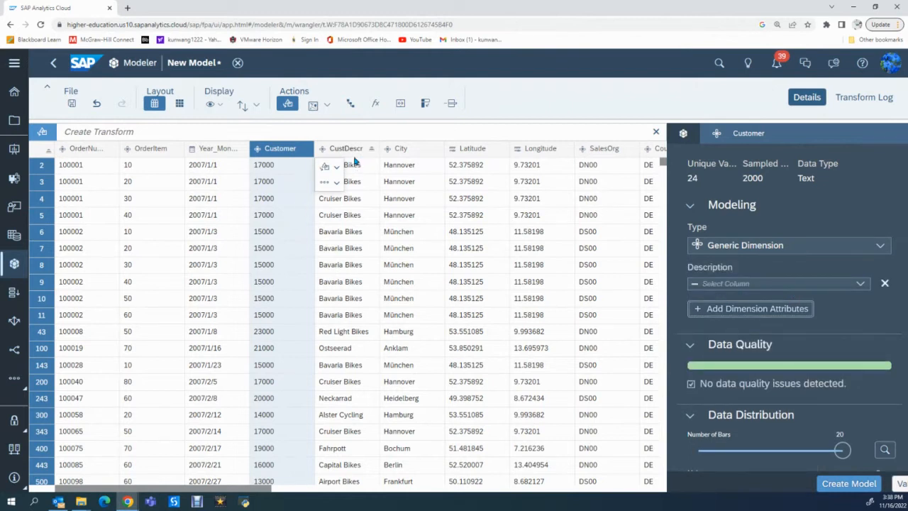
{"action": "left_click", "coordinate": [861, 284]}
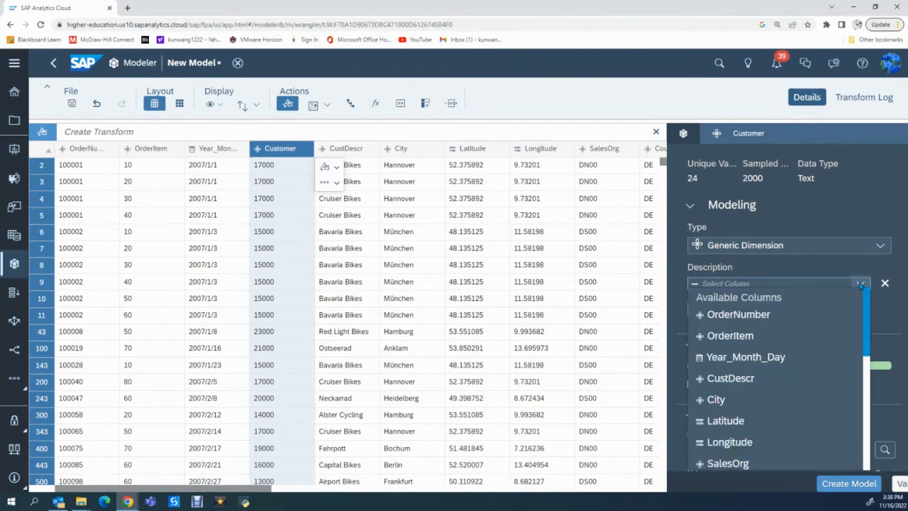
{"action": "left_click", "coordinate": [740, 379]}
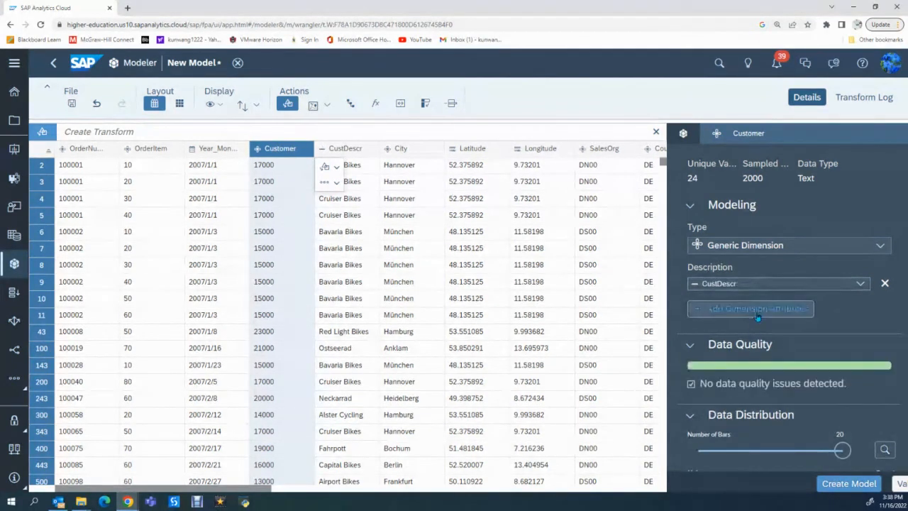
Add a Property attribute to the Customer dimension and assign the City column to it.
{"action": "left_click", "coordinate": [712, 310]}
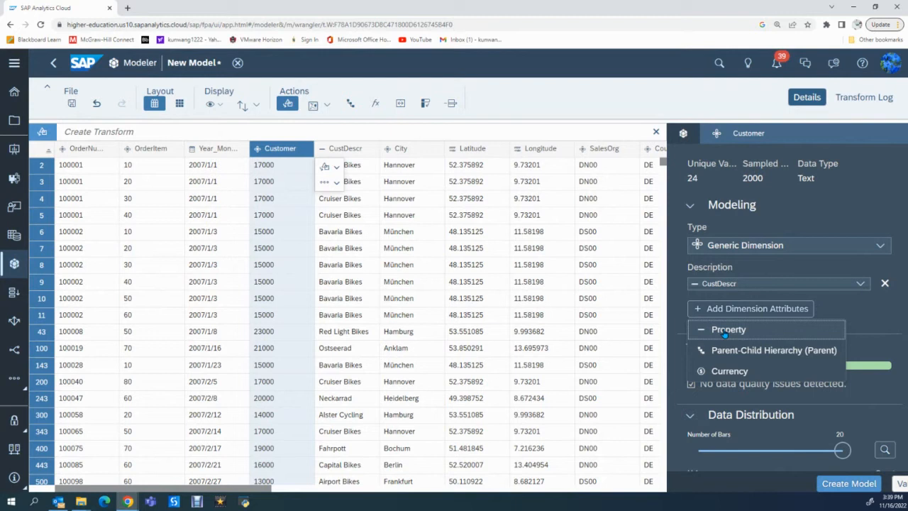
{"action": "left_click", "coordinate": [724, 331]}
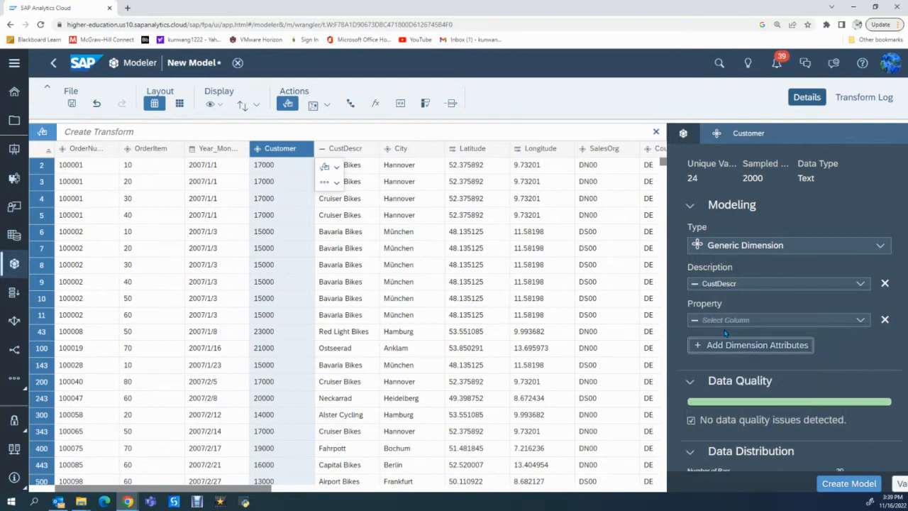
{"action": "left_click", "coordinate": [860, 320]}
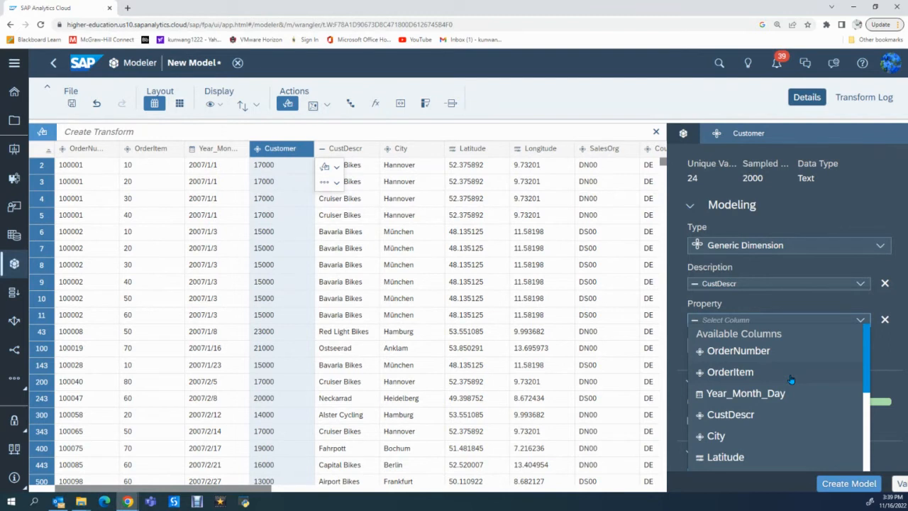
{"action": "left_click", "coordinate": [723, 435]}
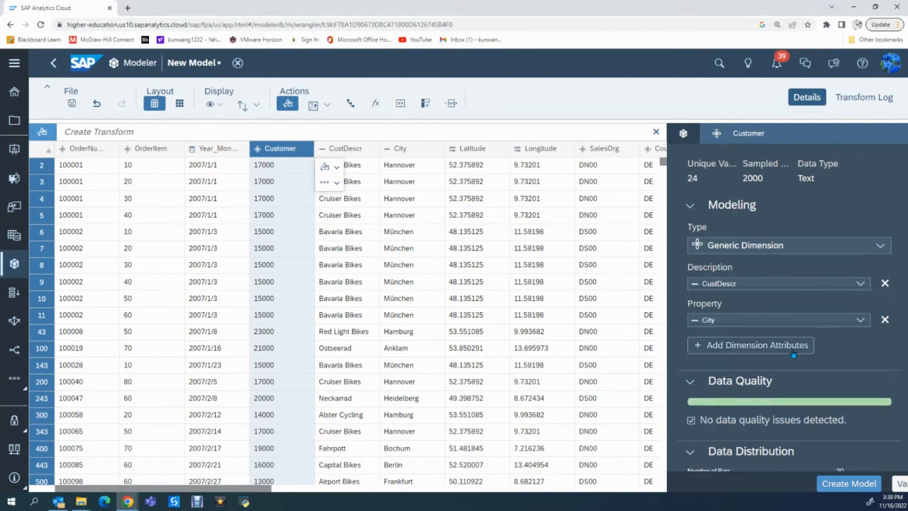
Add a second Property attribute to the Customer dimension and assign the SalesOrg column to it.
{"action": "left_click", "coordinate": [752, 346]}
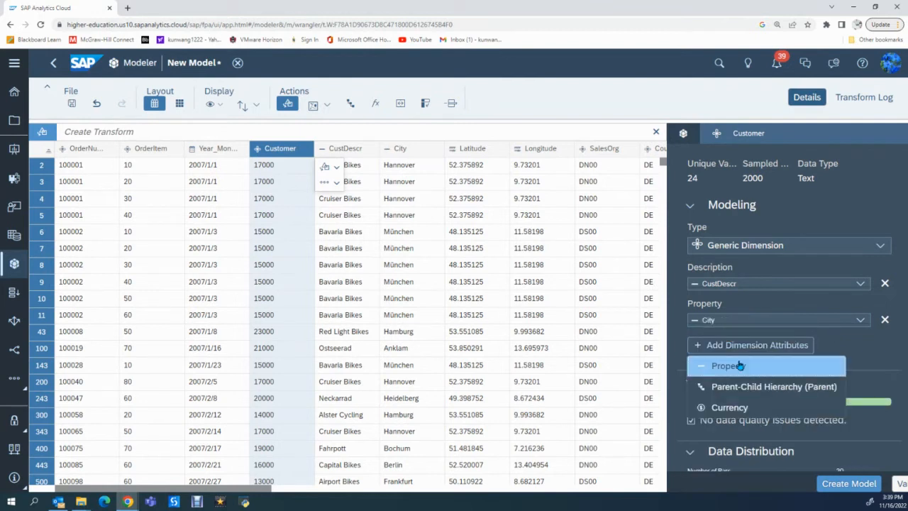
{"action": "left_click", "coordinate": [737, 365]}
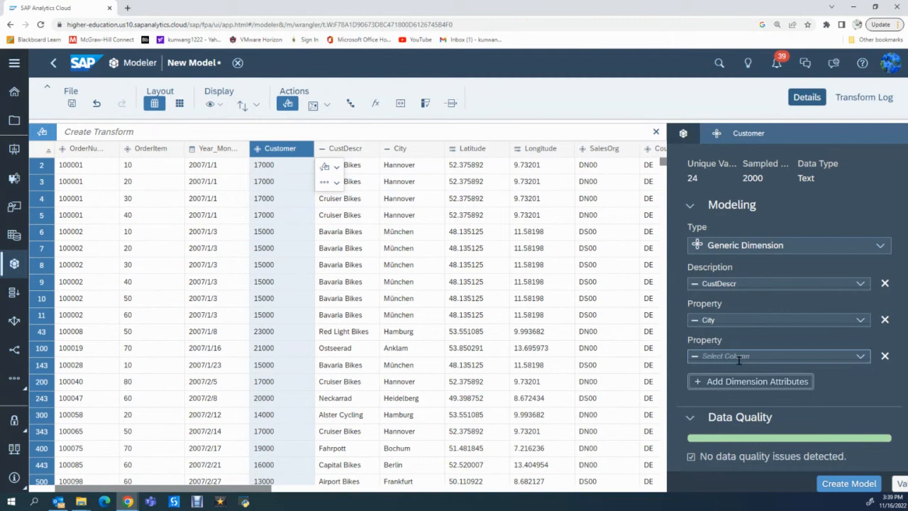
{"action": "left_click", "coordinate": [860, 356]}
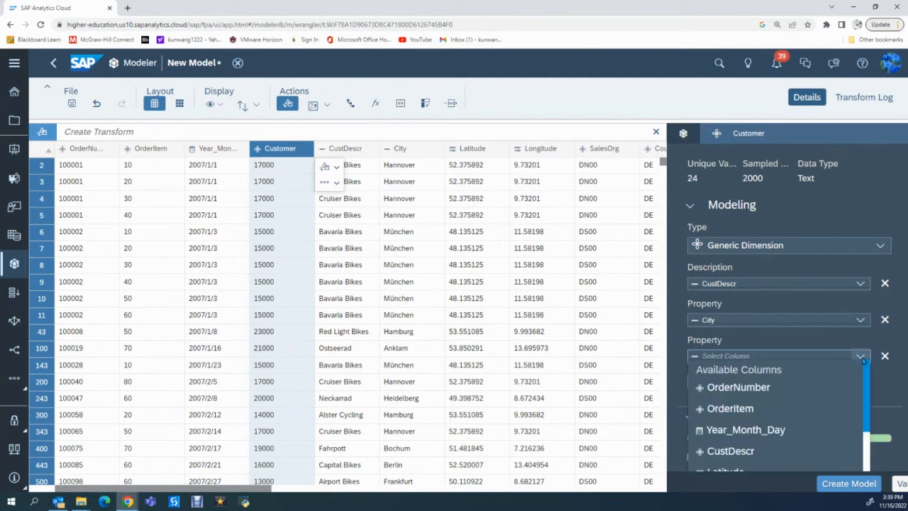
{"action": "scroll", "coordinate": [763, 413], "scroll_direction": "down", "scroll_amount": 1}
{"action": "scroll", "coordinate": [762, 414], "scroll_direction": "down", "scroll_amount": 1}
{"action": "left_click", "coordinate": [743, 419]}
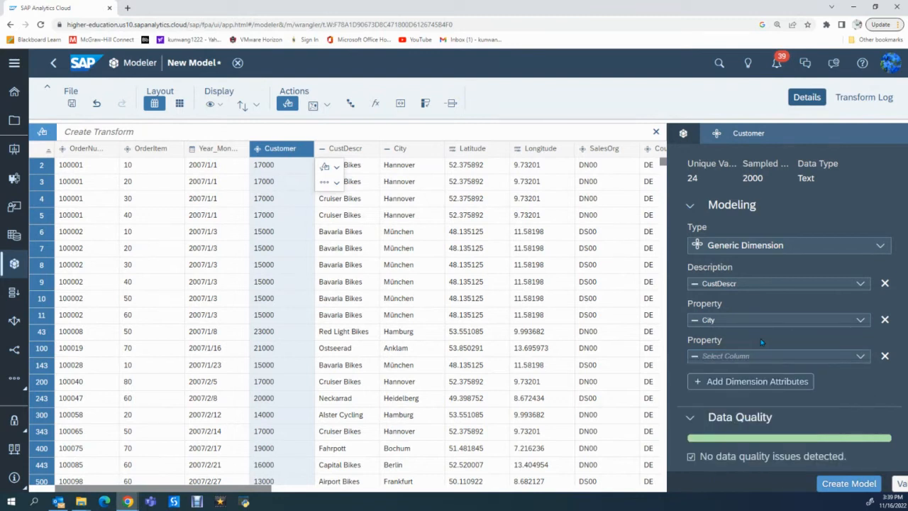
{"action": "left_click", "coordinate": [848, 357]}
{"action": "left_click", "coordinate": [788, 369]}
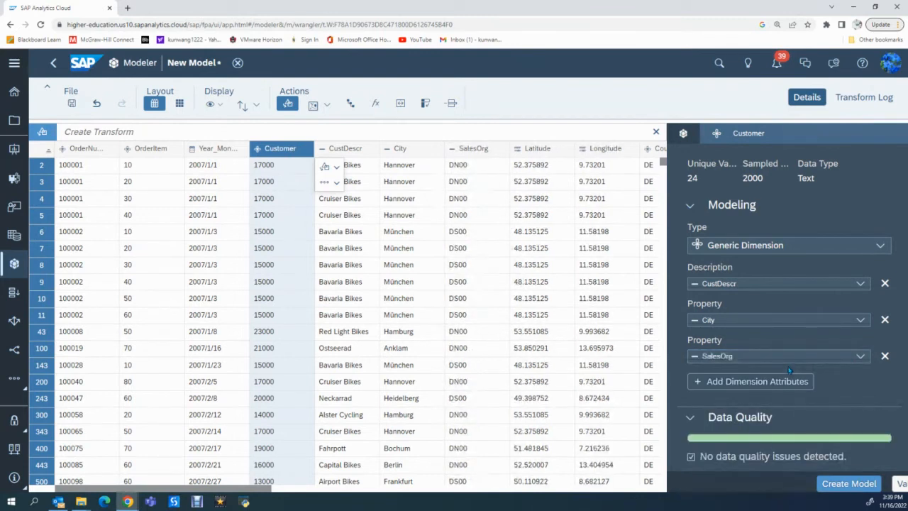
Add another Property attribute to the Customer dimension and assign the Country column to it.
{"action": "left_click", "coordinate": [755, 383]}
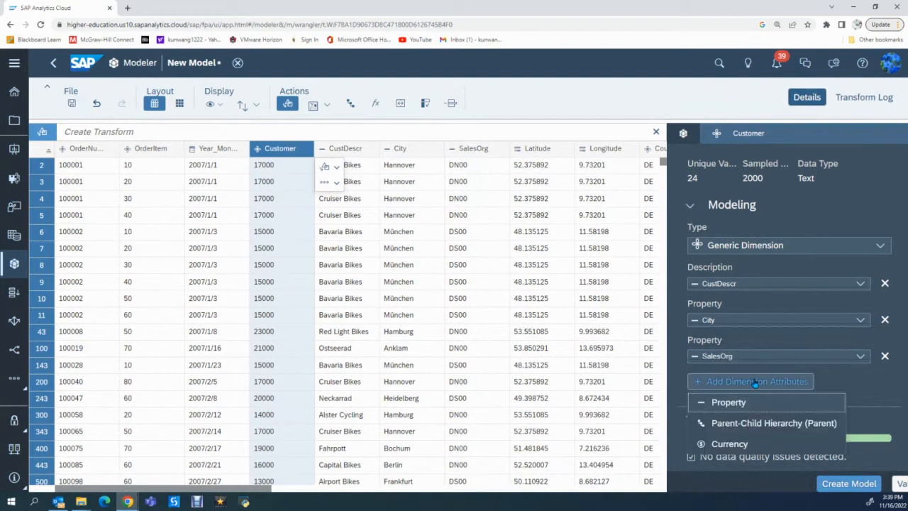
{"action": "left_click", "coordinate": [749, 402]}
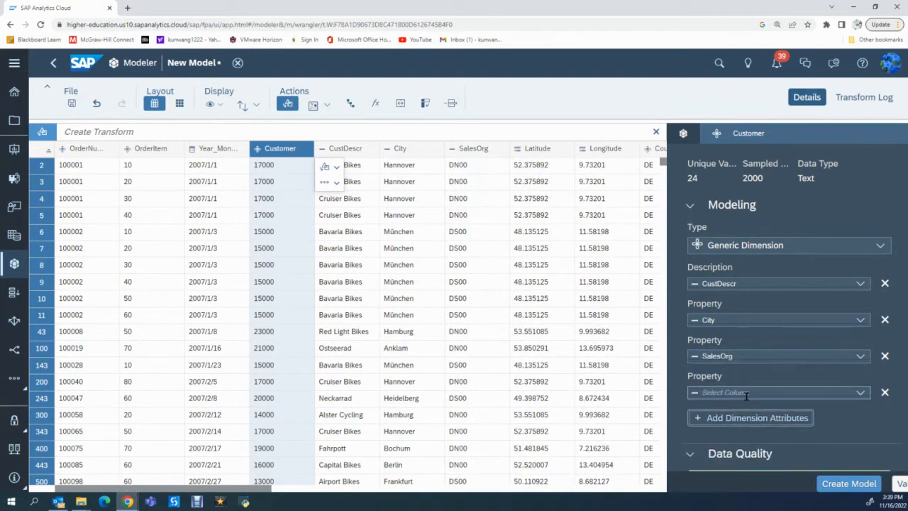
{"action": "scroll", "coordinate": [803, 350], "scroll_direction": "down", "scroll_amount": 1}
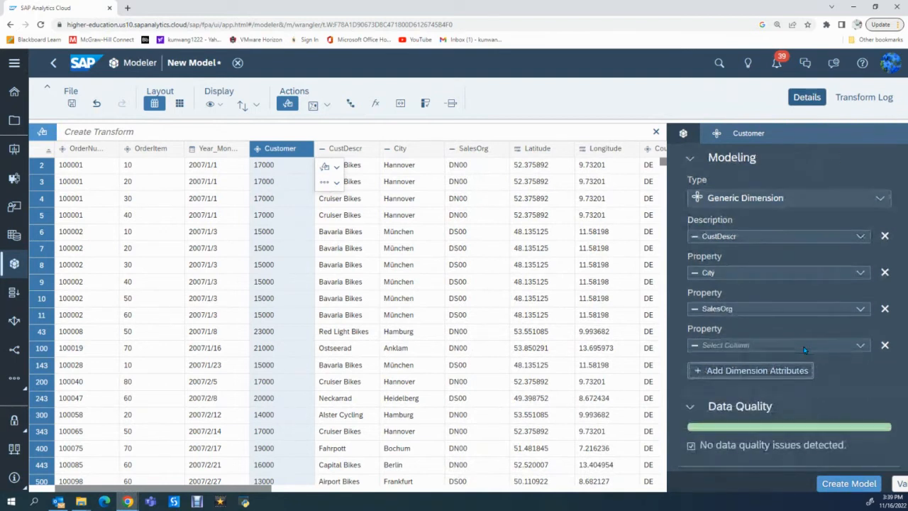
{"action": "left_click", "coordinate": [861, 346]}
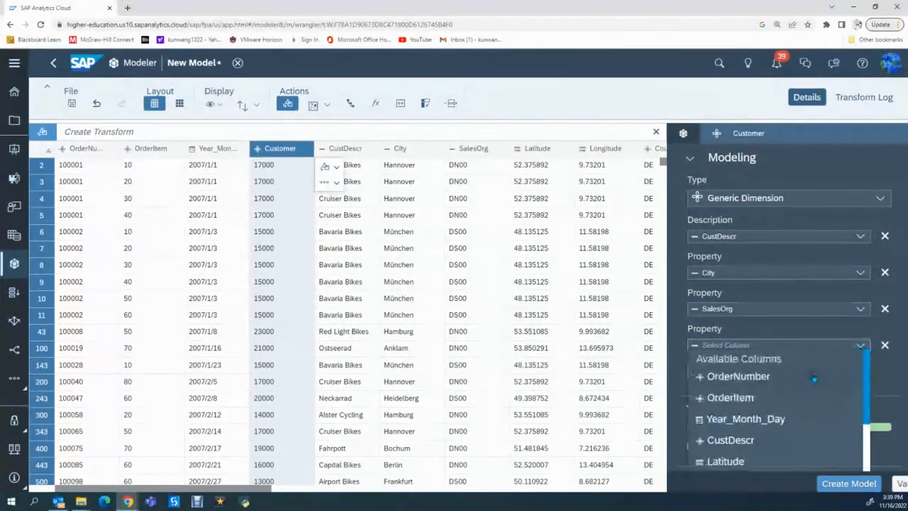
{"action": "scroll", "coordinate": [780, 398], "scroll_direction": "down", "scroll_amount": 2}
{"action": "left_click", "coordinate": [748, 411]}
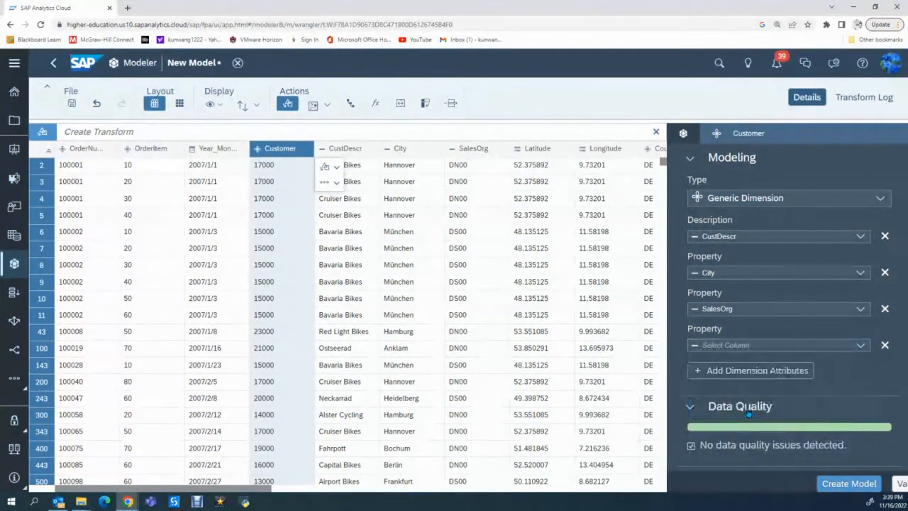
Add a further Property attribute to the Customer dimension and assign the Longitude column to it.
{"action": "left_click", "coordinate": [749, 372]}
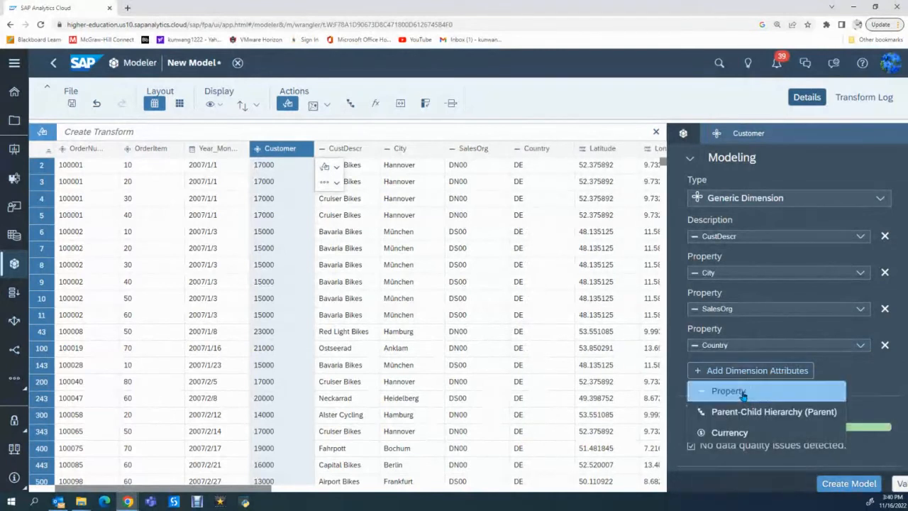
{"action": "left_click", "coordinate": [745, 394]}
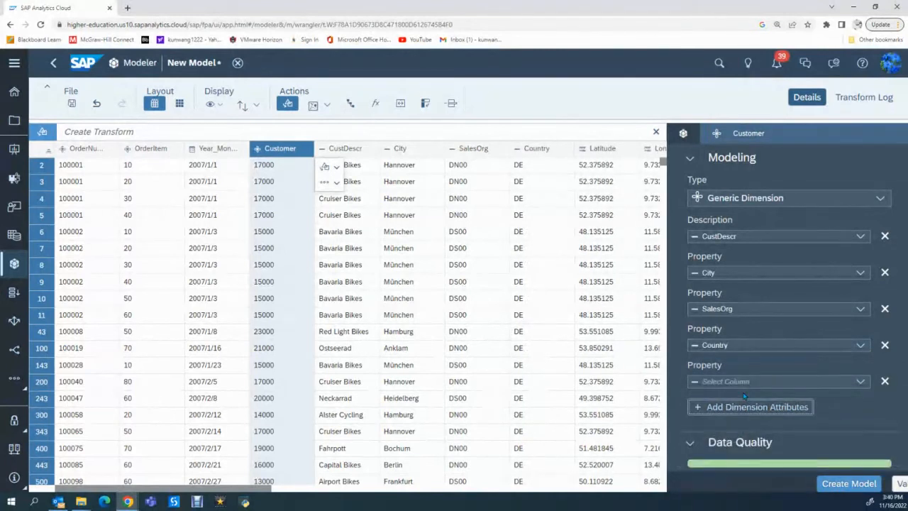
{"action": "left_click", "coordinate": [860, 382]}
{"action": "scroll", "coordinate": [779, 424], "scroll_direction": "down", "scroll_amount": 3}
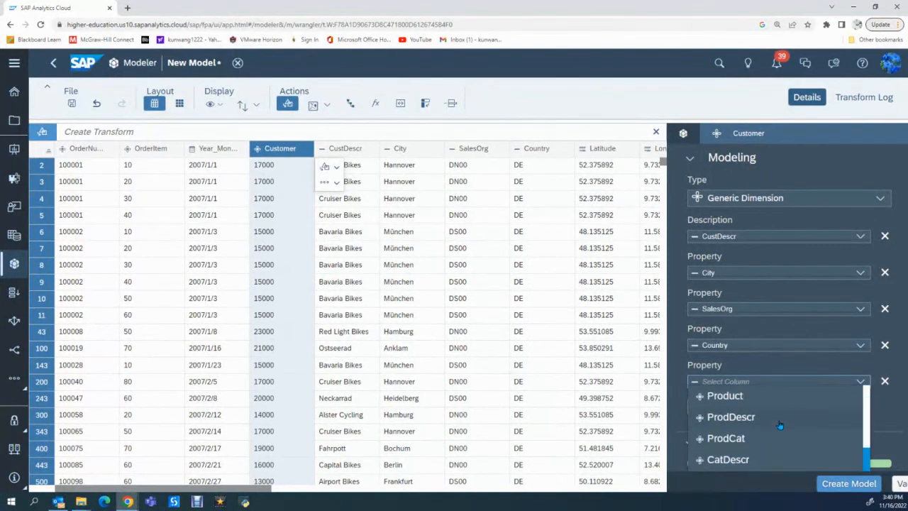
{"action": "scroll", "coordinate": [780, 424], "scroll_direction": "down", "scroll_amount": 3}
{"action": "scroll", "coordinate": [779, 424], "scroll_direction": "down", "scroll_amount": 2}
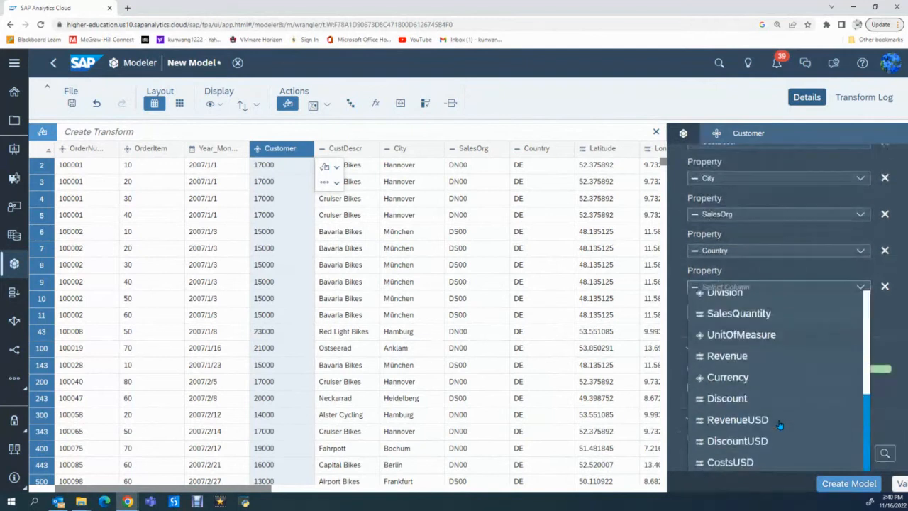
{"action": "scroll", "coordinate": [779, 424], "scroll_direction": "down", "scroll_amount": 2}
{"action": "scroll", "coordinate": [774, 342], "scroll_direction": "up", "scroll_amount": 3}
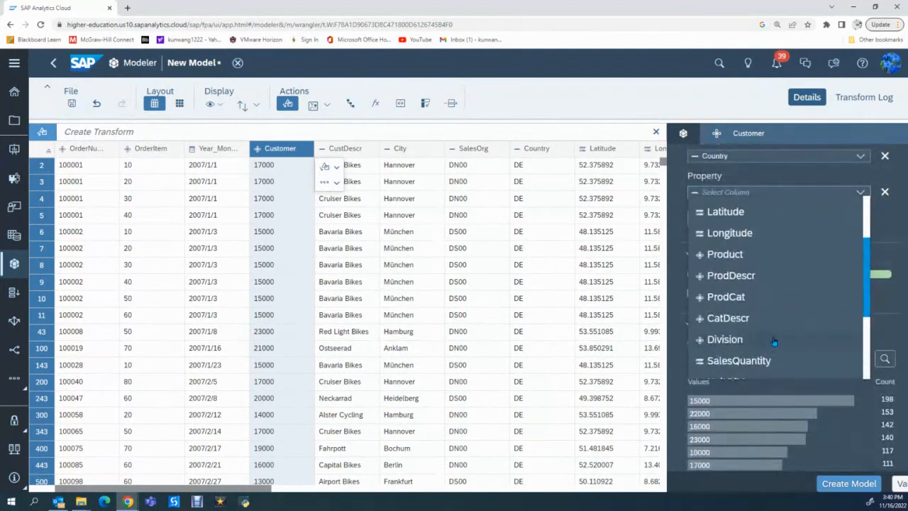
{"action": "scroll", "coordinate": [774, 342], "scroll_direction": "up", "scroll_amount": 1}
{"action": "scroll", "coordinate": [751, 343], "scroll_direction": "down", "scroll_amount": 1}
{"action": "scroll", "coordinate": [752, 348], "scroll_direction": "up", "scroll_amount": 3}
{"action": "scroll", "coordinate": [752, 341], "scroll_direction": "down", "scroll_amount": 1}
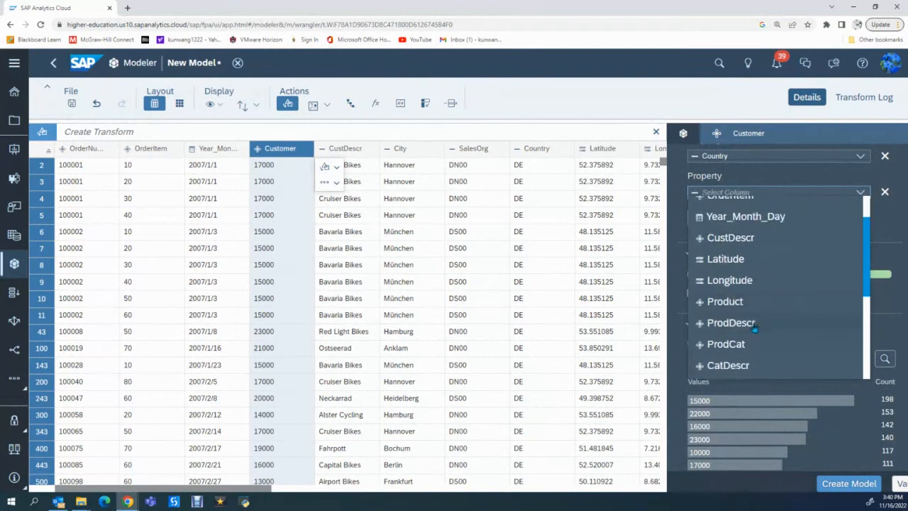
{"action": "left_click", "coordinate": [745, 282]}
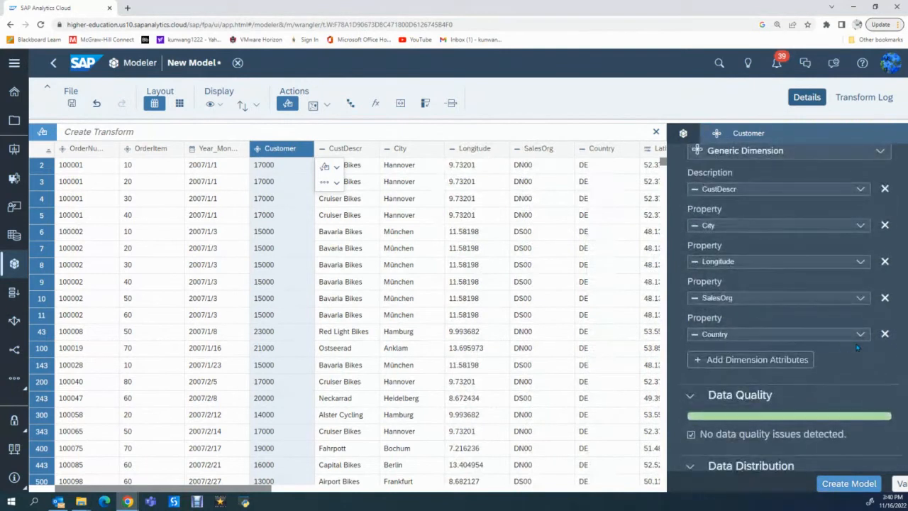
Add one more Property attribute to the Customer dimension, assign the Latitude column to it, and review the attribute list.
{"action": "left_click", "coordinate": [735, 361]}
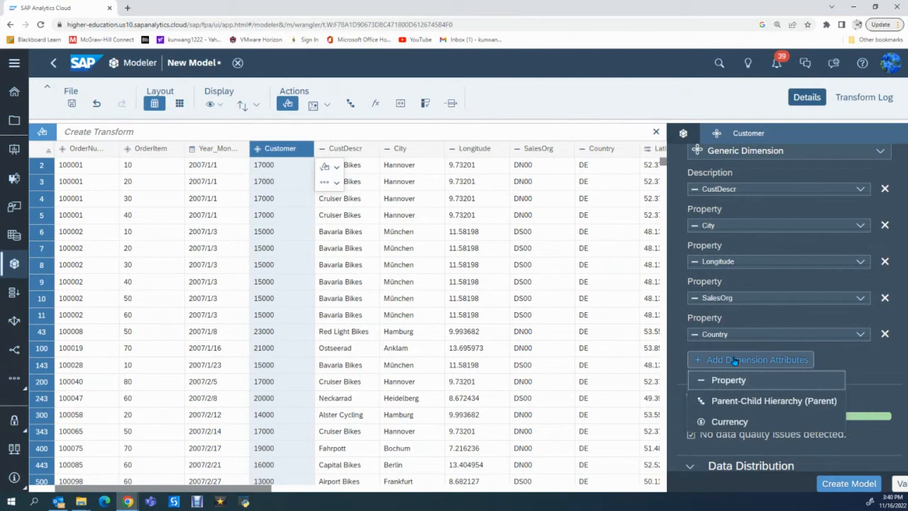
{"action": "left_click", "coordinate": [735, 380]}
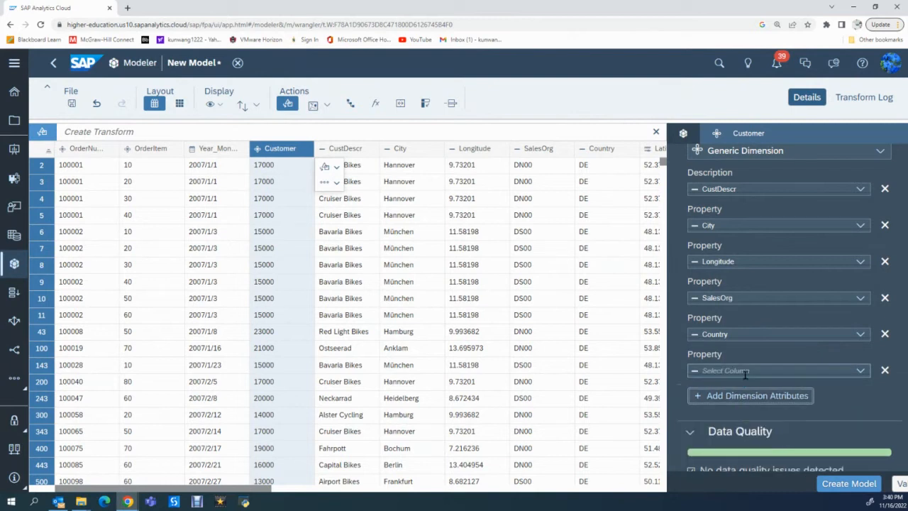
{"action": "left_click", "coordinate": [858, 371]}
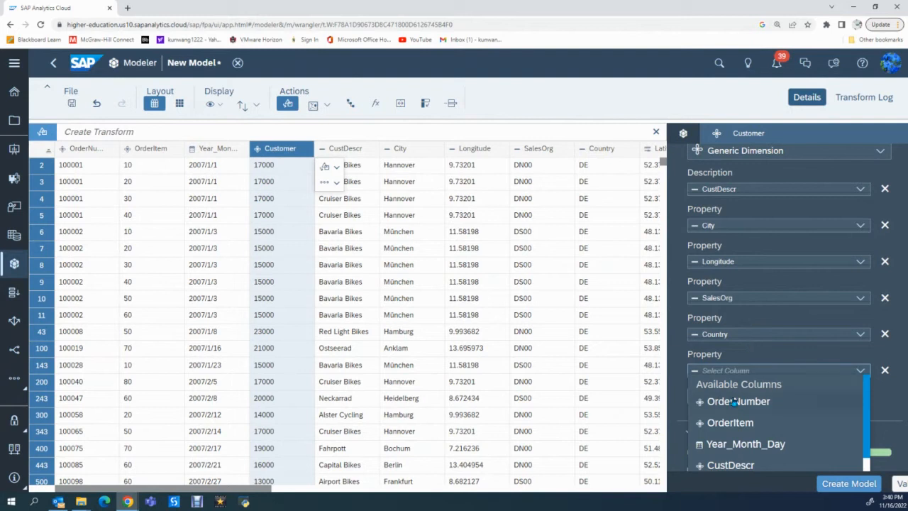
{"action": "scroll", "coordinate": [733, 402], "scroll_direction": "down", "scroll_amount": 3}
{"action": "scroll", "coordinate": [733, 403], "scroll_direction": "down", "scroll_amount": 3}
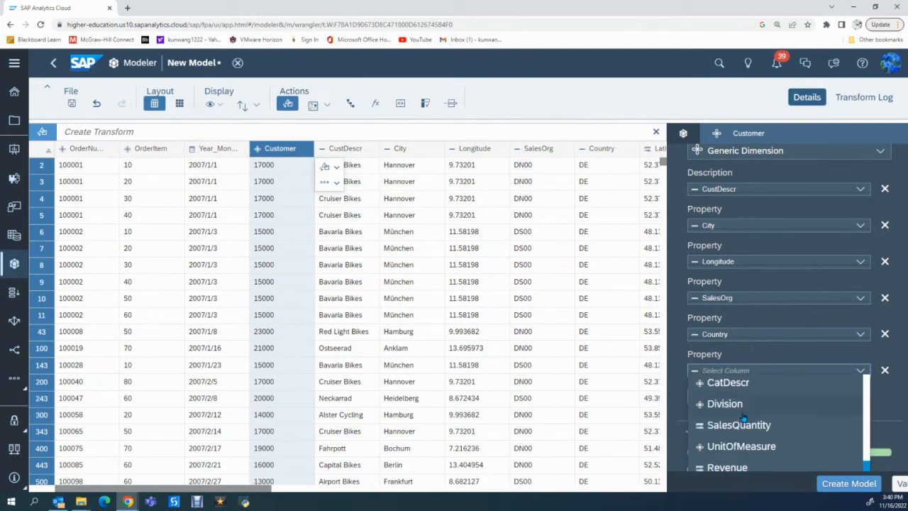
{"action": "scroll", "coordinate": [743, 417], "scroll_direction": "down", "scroll_amount": 5}
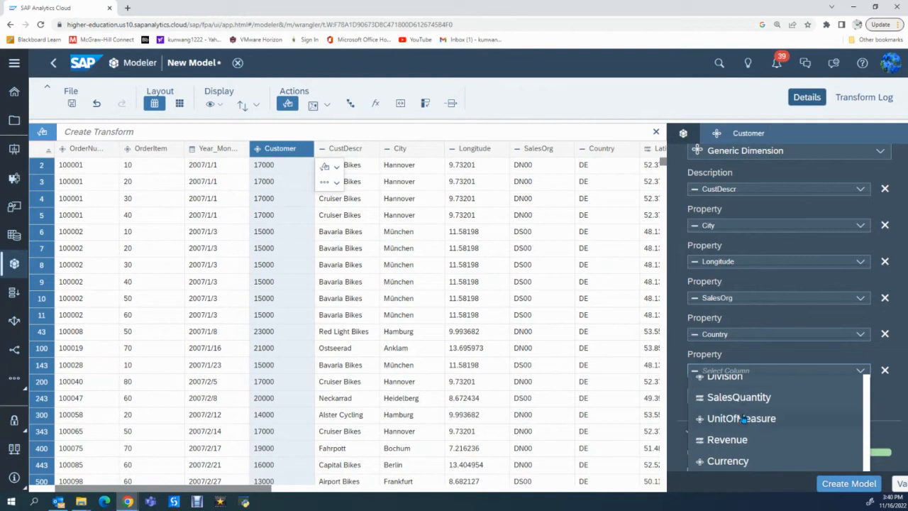
{"action": "scroll", "coordinate": [743, 419], "scroll_direction": "down", "scroll_amount": 2}
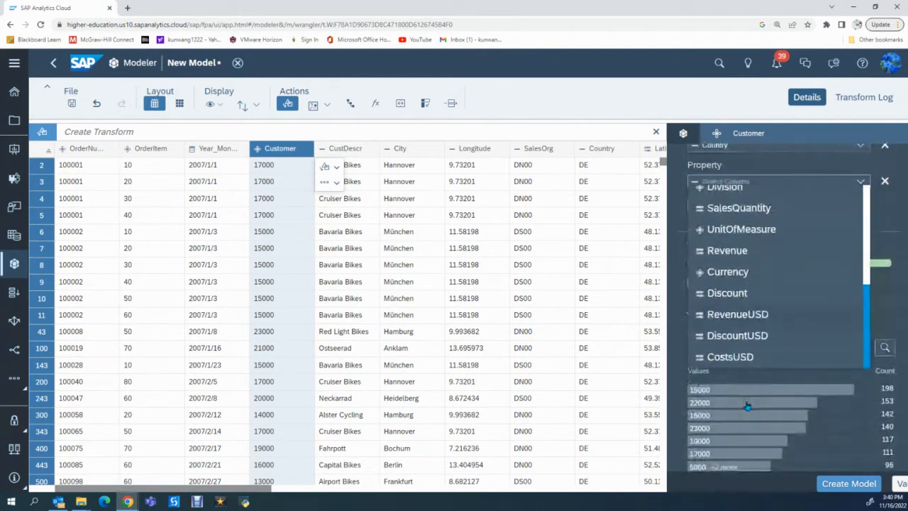
{"action": "scroll", "coordinate": [761, 332], "scroll_direction": "up", "scroll_amount": 3}
{"action": "scroll", "coordinate": [760, 328], "scroll_direction": "up", "scroll_amount": 1}
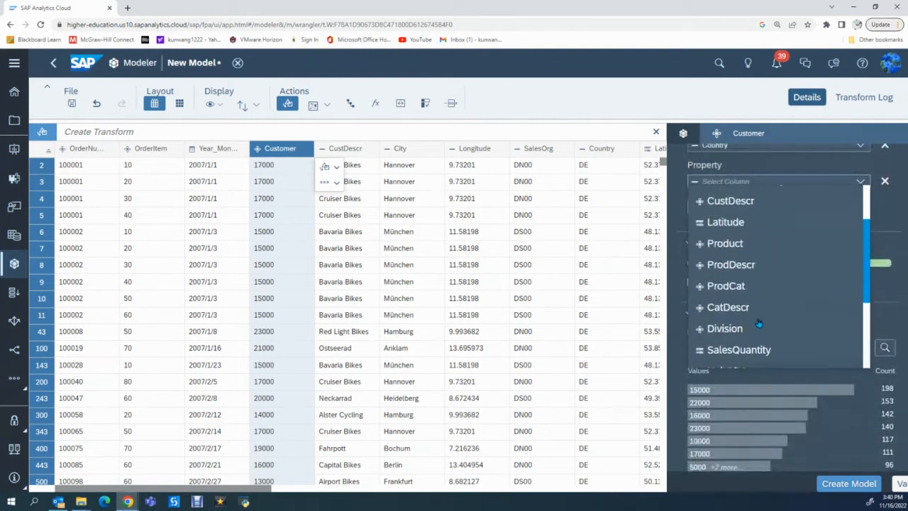
{"action": "left_click", "coordinate": [727, 222]}
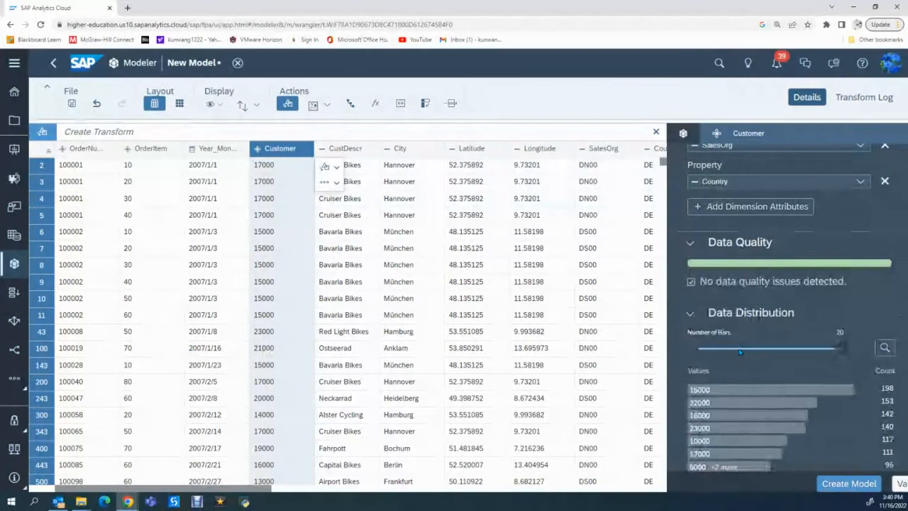
{"action": "scroll", "coordinate": [740, 351], "scroll_direction": "up", "scroll_amount": 3}
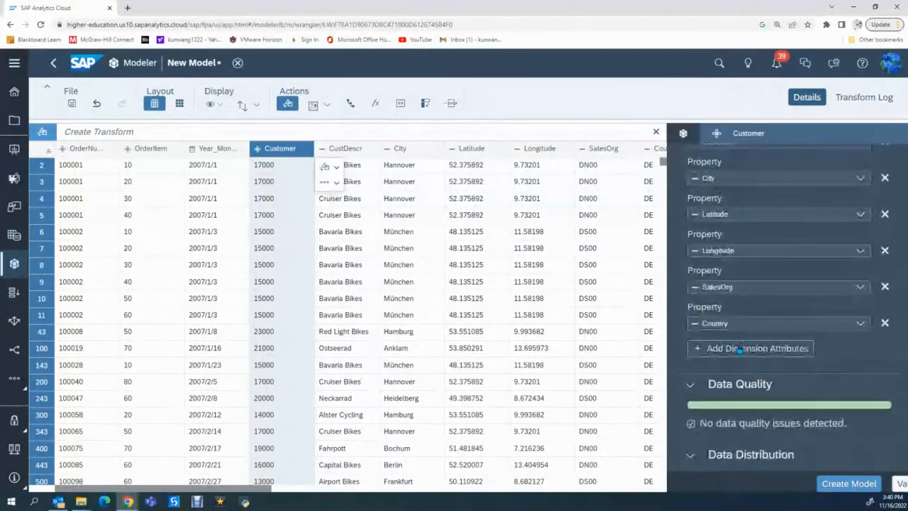
{"action": "scroll", "coordinate": [738, 240], "scroll_direction": "up", "scroll_amount": 3}
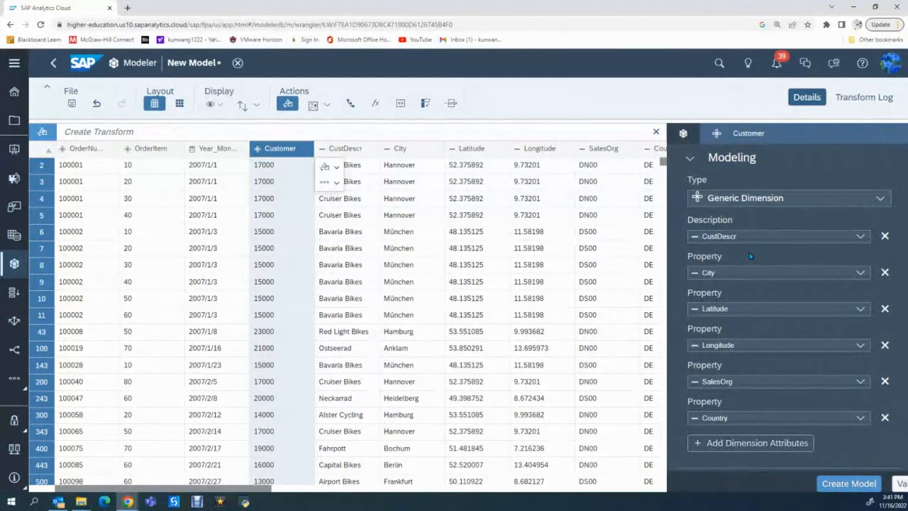
{"action": "scroll", "coordinate": [758, 298], "scroll_direction": "up", "scroll_amount": 1}
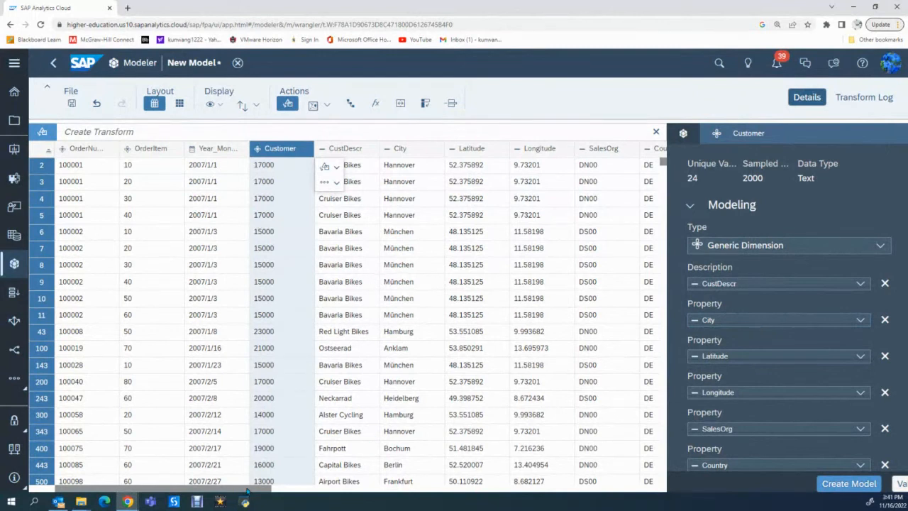
Add a Description attribute to the Product dimension and assign the ProdDescr column to it.
{"action": "left_click_drag", "start_coordinate": [247, 490], "coordinate": [395, 492]}
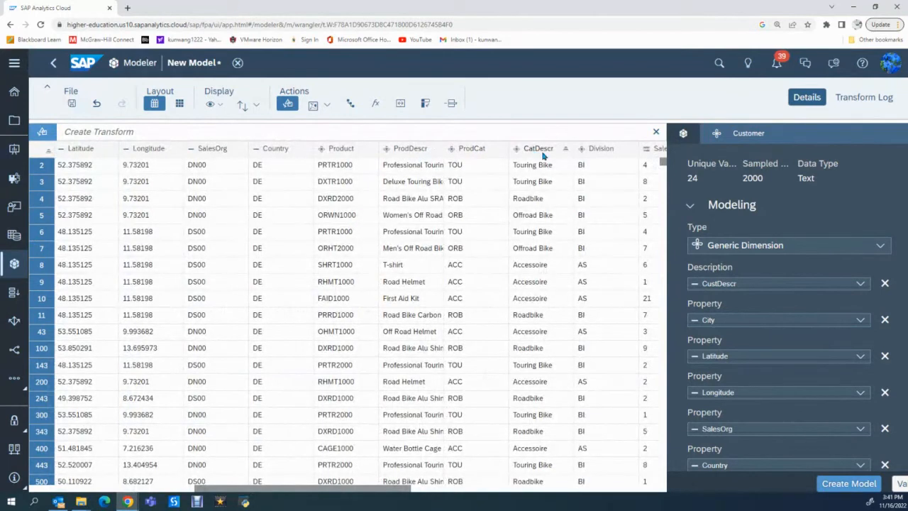
{"action": "left_click", "coordinate": [341, 150]}
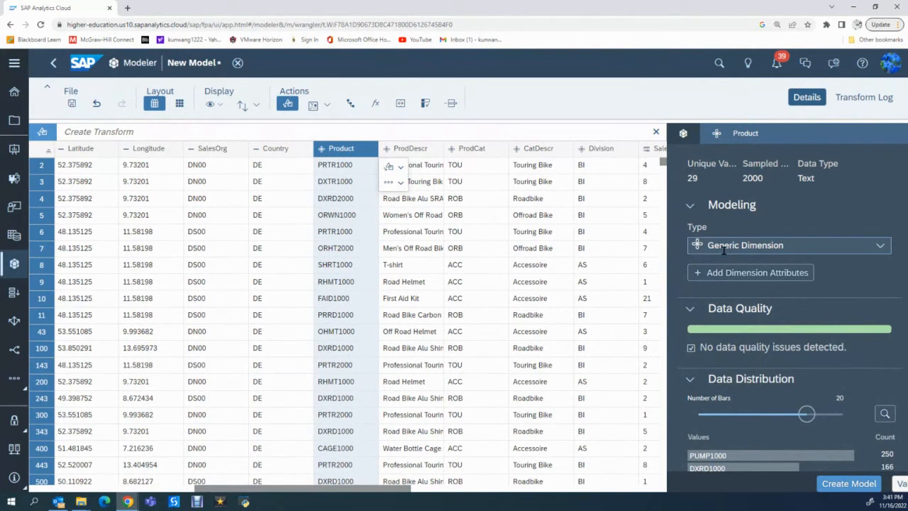
{"action": "left_click", "coordinate": [696, 275]}
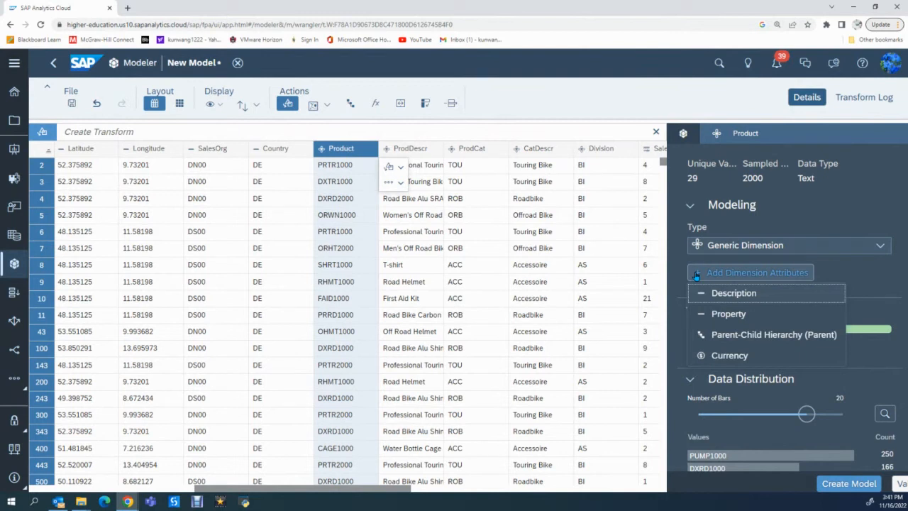
{"action": "left_click", "coordinate": [737, 295]}
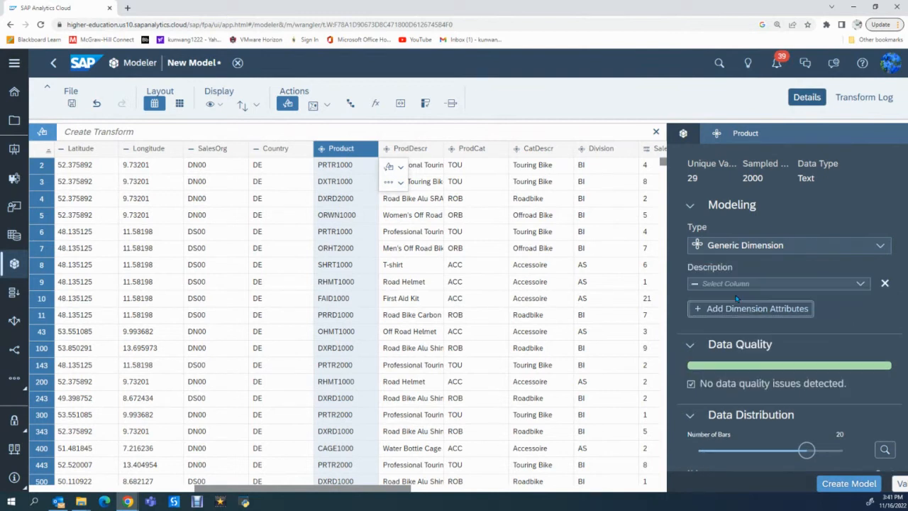
{"action": "left_click", "coordinate": [859, 284]}
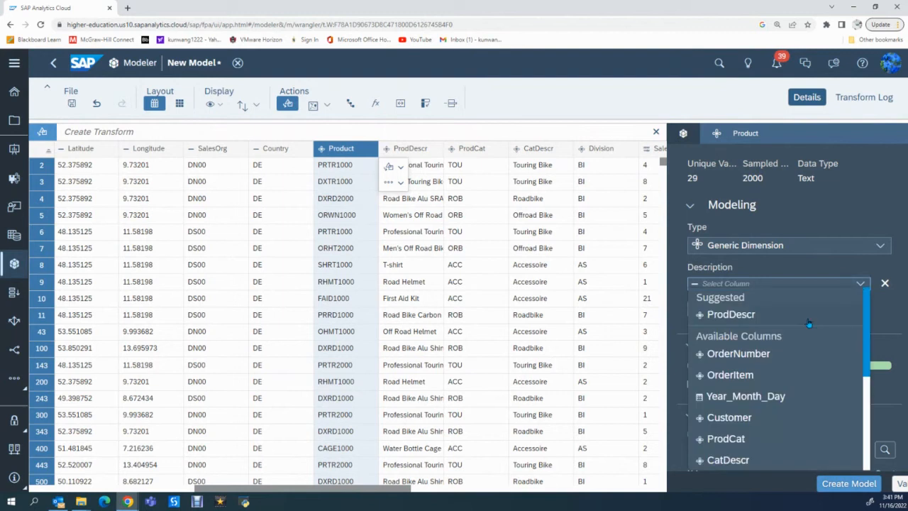
{"action": "left_click", "coordinate": [738, 317]}
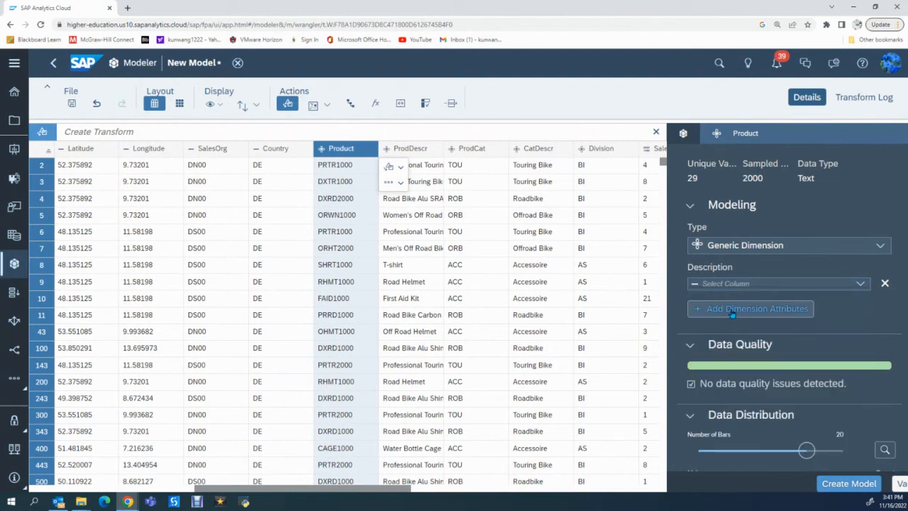
Add a Property attribute to the Product dimension and assign the ProdCat column to it.
{"action": "left_click", "coordinate": [732, 314]}
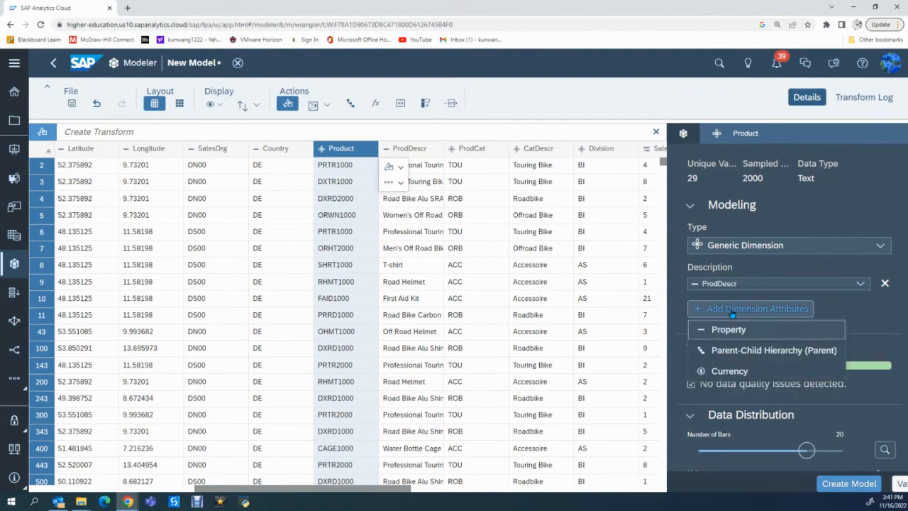
{"action": "left_click", "coordinate": [730, 328]}
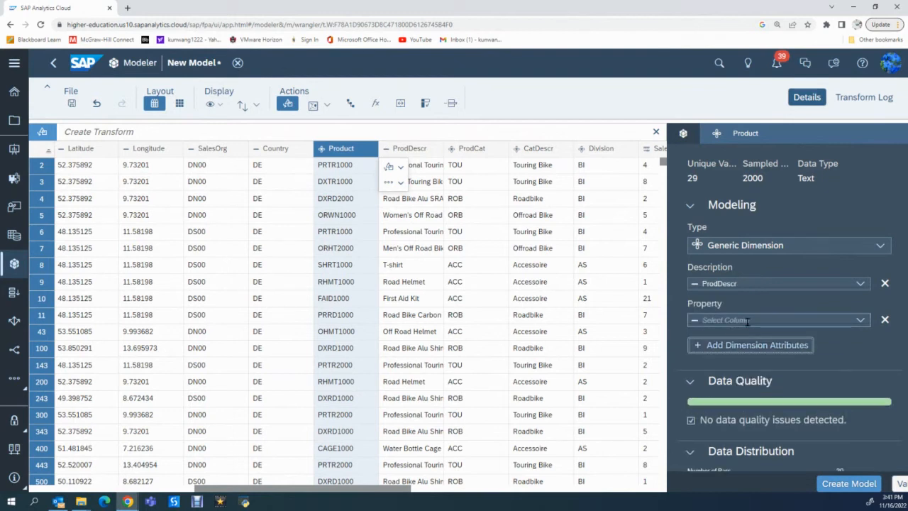
{"action": "left_click", "coordinate": [747, 321]}
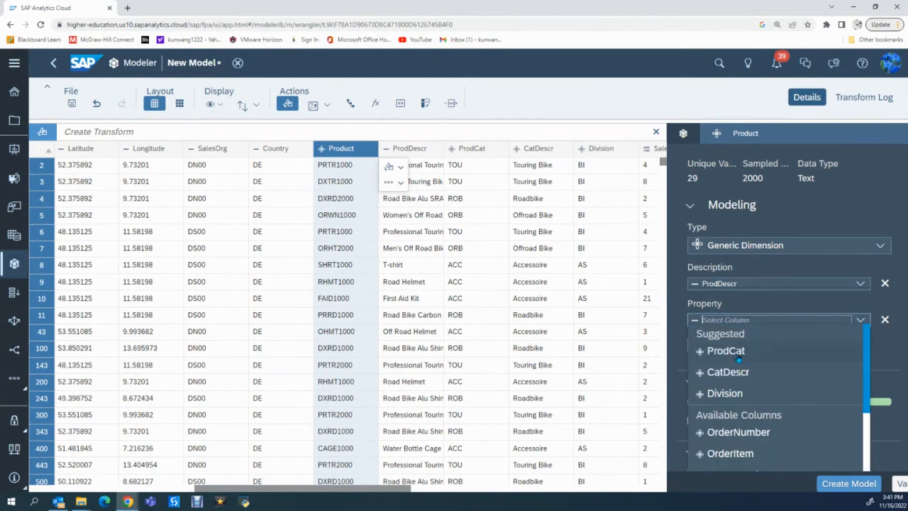
{"action": "left_click", "coordinate": [741, 358]}
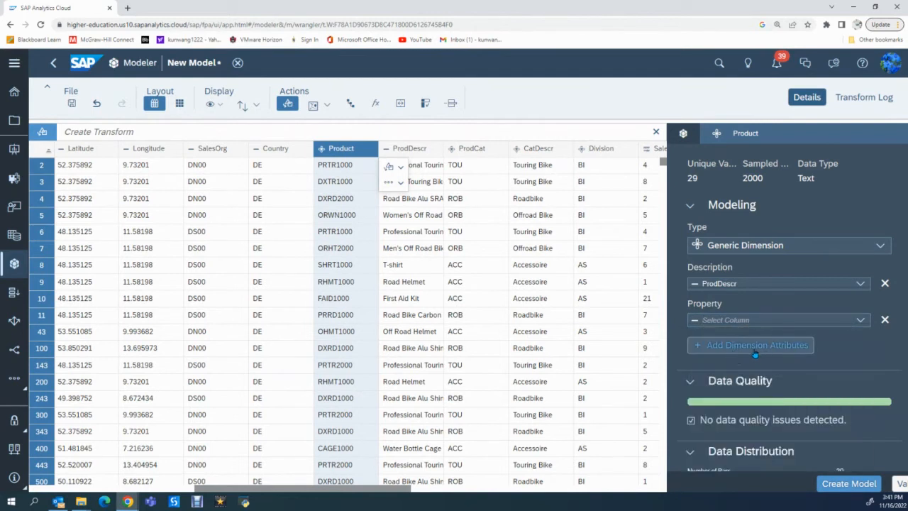
Add a second Property attribute to the Product dimension and assign the CatDescr column to it.
{"action": "left_click", "coordinate": [704, 349]}
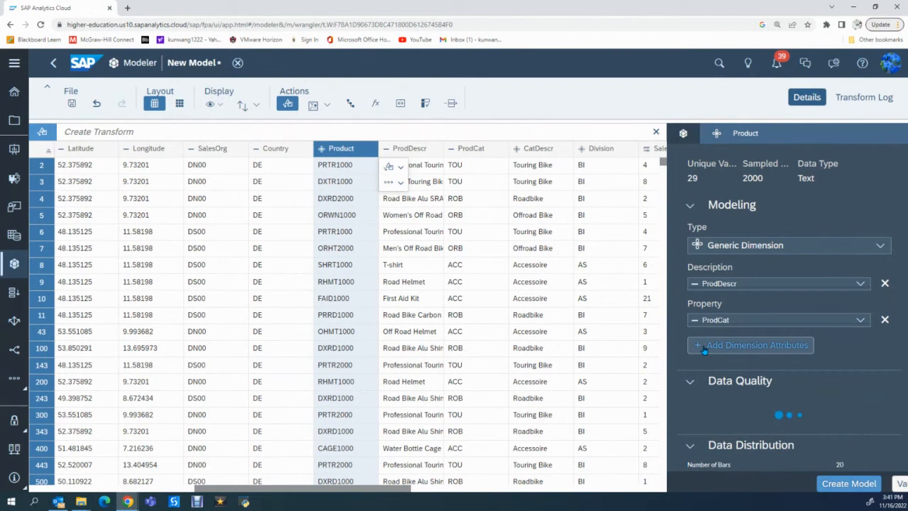
{"action": "left_click", "coordinate": [709, 347]}
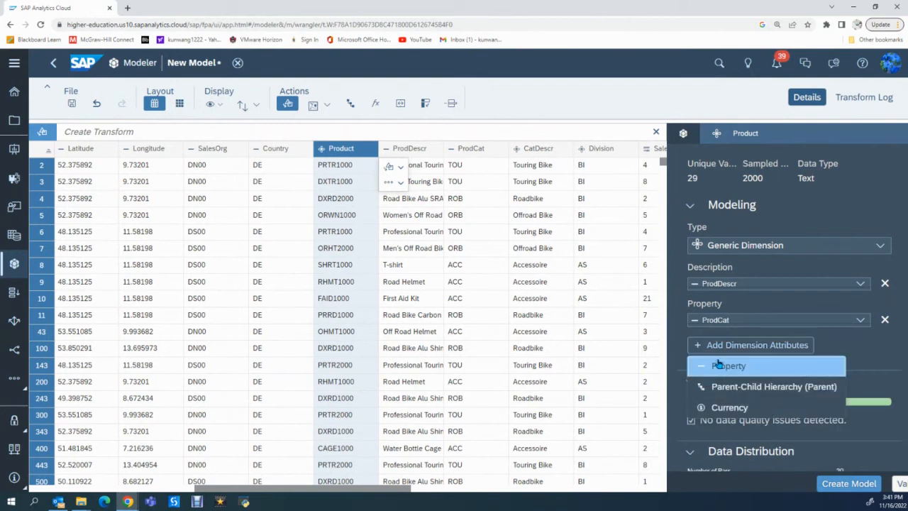
{"action": "left_click", "coordinate": [719, 364]}
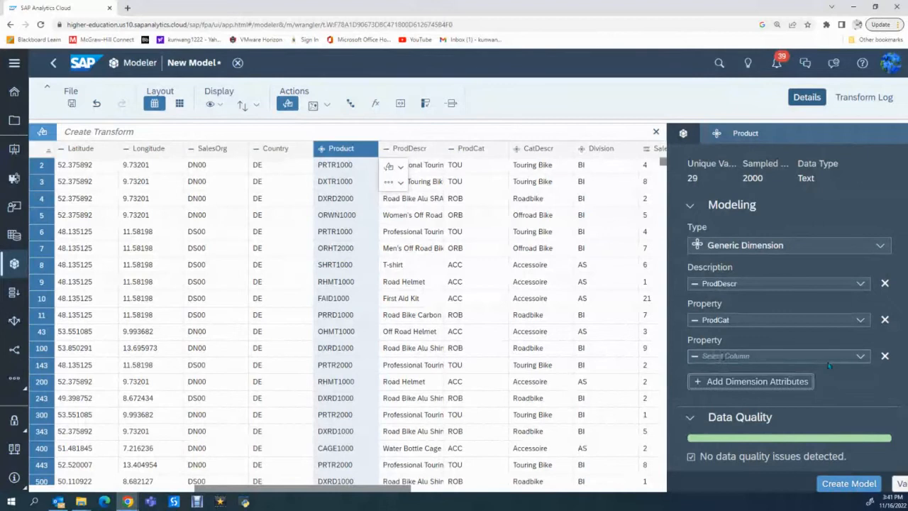
{"action": "left_click", "coordinate": [861, 356]}
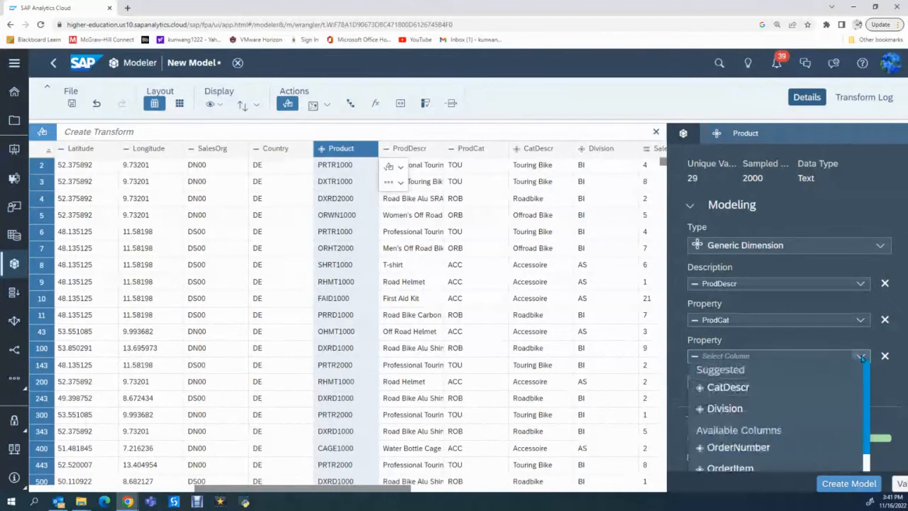
{"action": "left_click", "coordinate": [735, 390]}
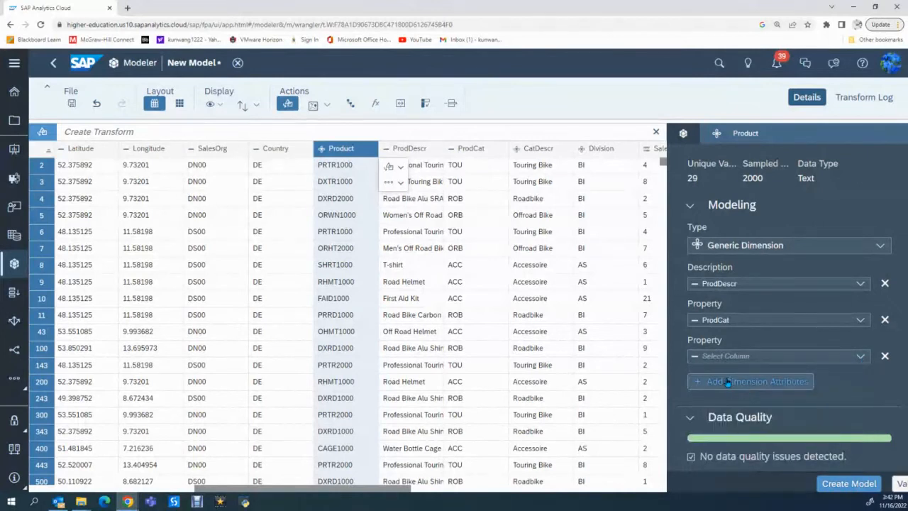
Add a third Property attribute to the Product dimension and assign the Division column to it.
{"action": "left_click", "coordinate": [727, 381]}
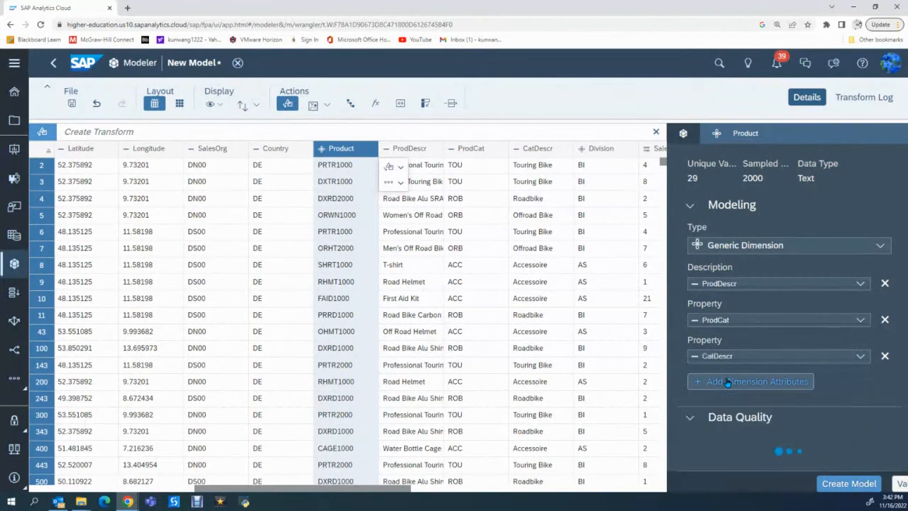
{"action": "left_click", "coordinate": [727, 382]}
{"action": "left_click", "coordinate": [727, 400]}
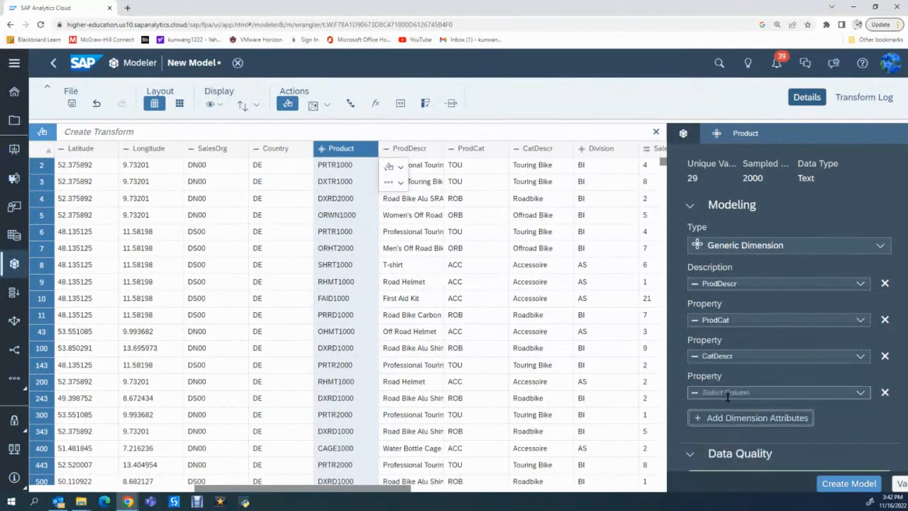
{"action": "left_click", "coordinate": [859, 394]}
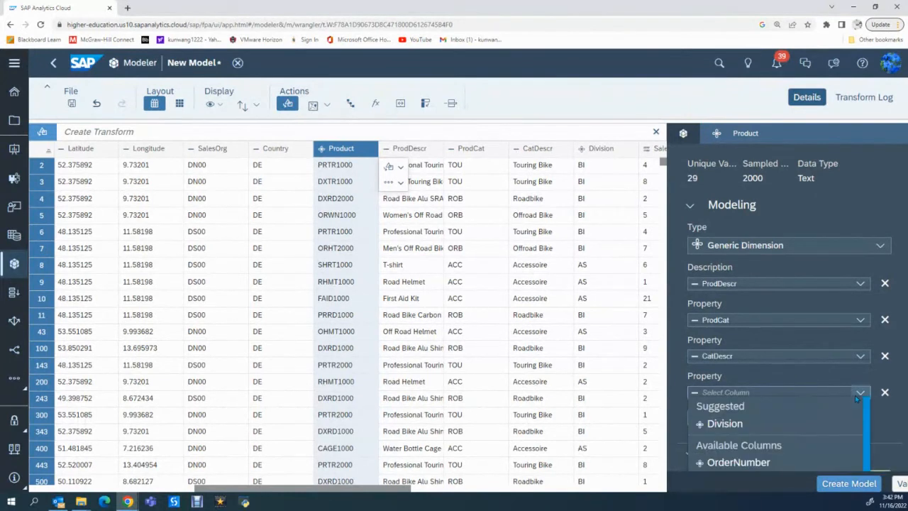
{"action": "left_click", "coordinate": [730, 423]}
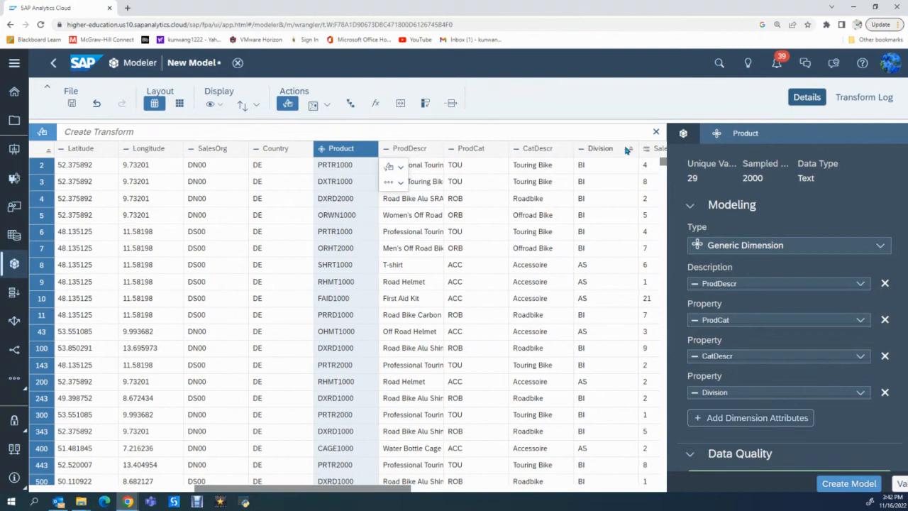
{"action": "left_click", "coordinate": [610, 134]}
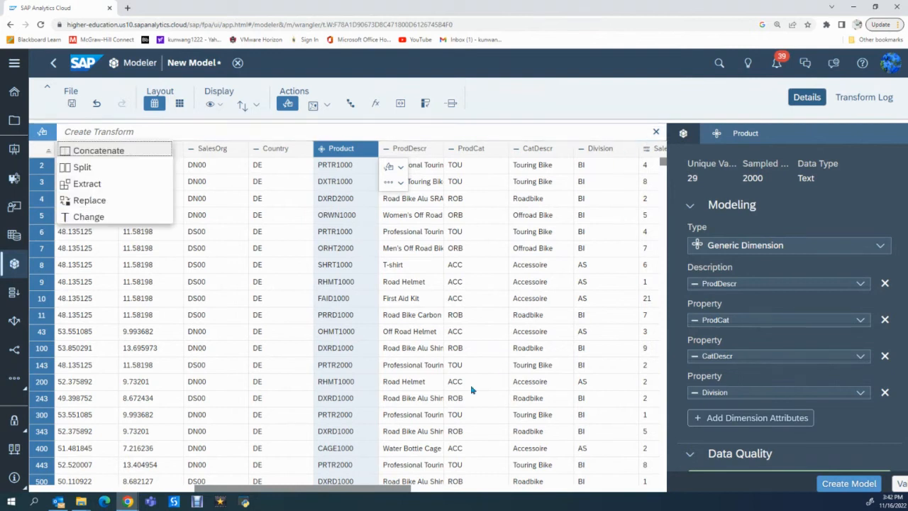
{"action": "left_click", "coordinate": [362, 354]}
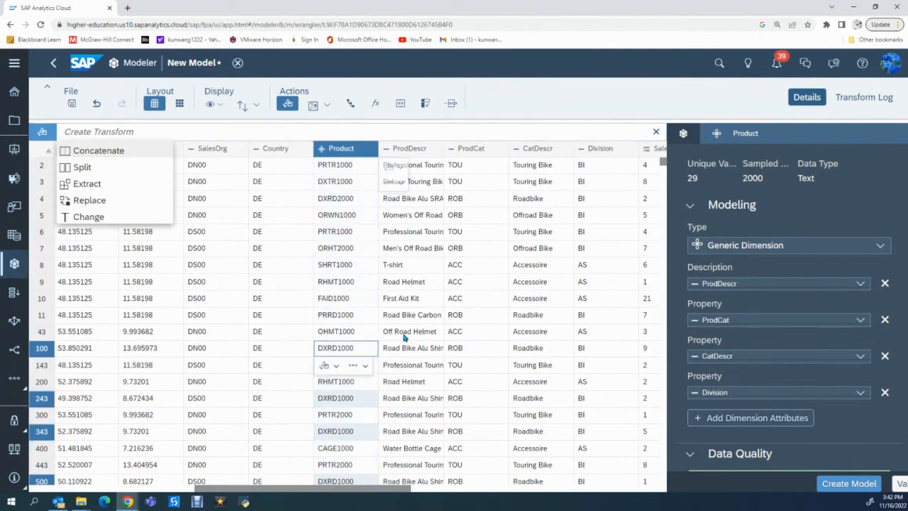
{"action": "left_click", "coordinate": [484, 381]}
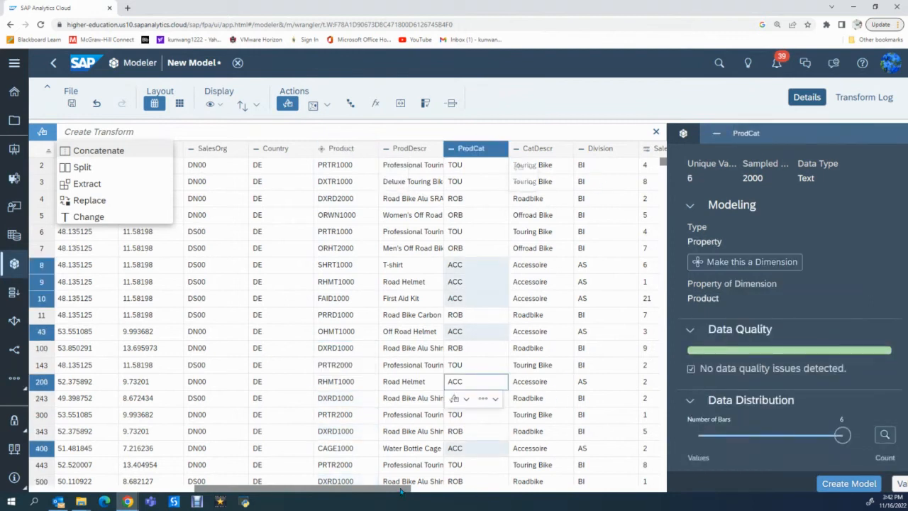
Delete the UnitOfMeasure column from the model data.
{"action": "left_click_drag", "start_coordinate": [401, 489], "coordinate": [532, 485]}
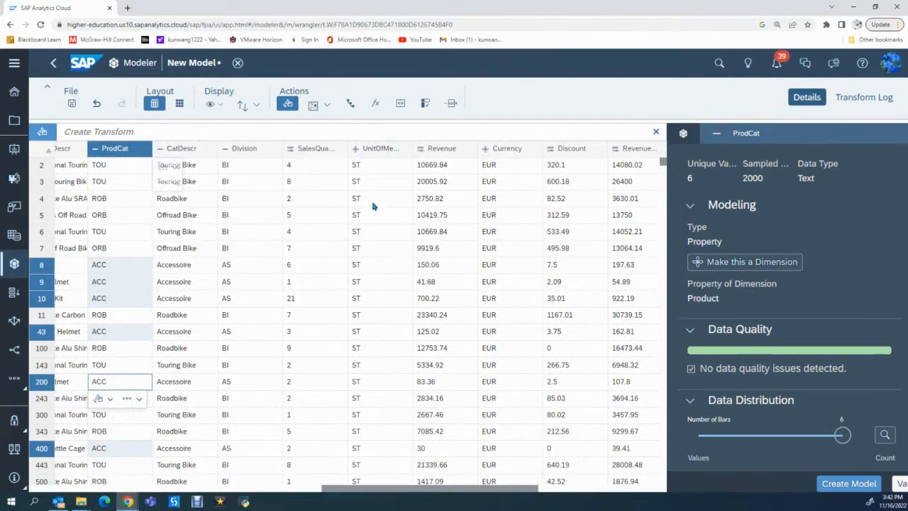
{"action": "left_click", "coordinate": [383, 149]}
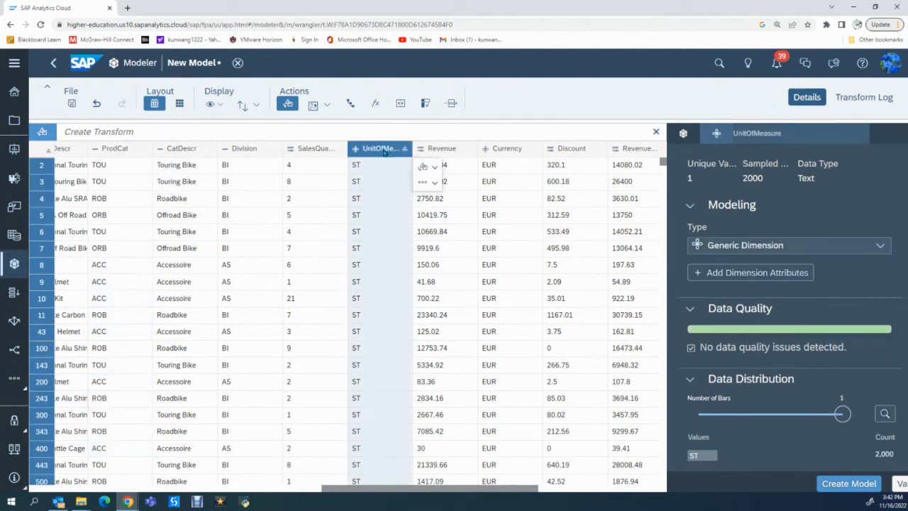
{"action": "left_click", "coordinate": [428, 185]}
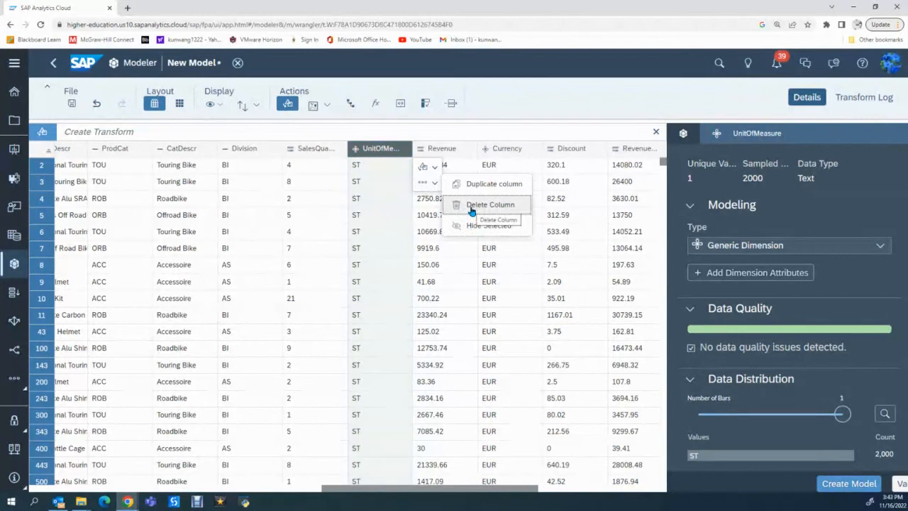
{"action": "left_click", "coordinate": [472, 209]}
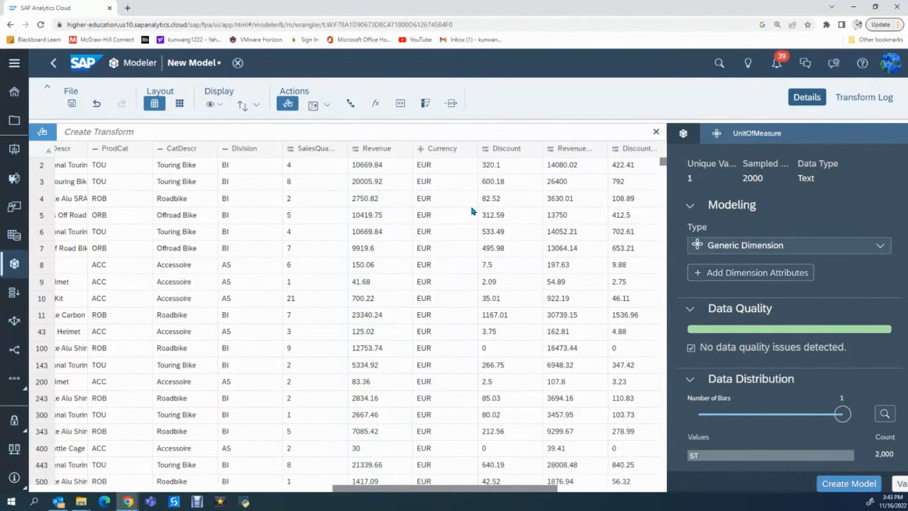
{"action": "key", "text": "Delete"}
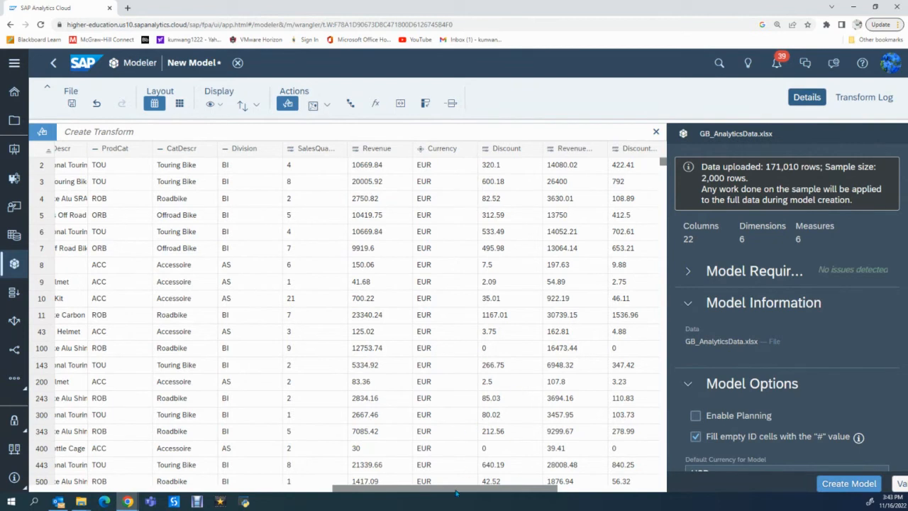
Review the Customer dimension's details, checking its description and property attributes, data quality and data distribution.
{"action": "left_click_drag", "start_coordinate": [458, 489], "coordinate": [175, 495]}
{"action": "left_click", "coordinate": [277, 149]}
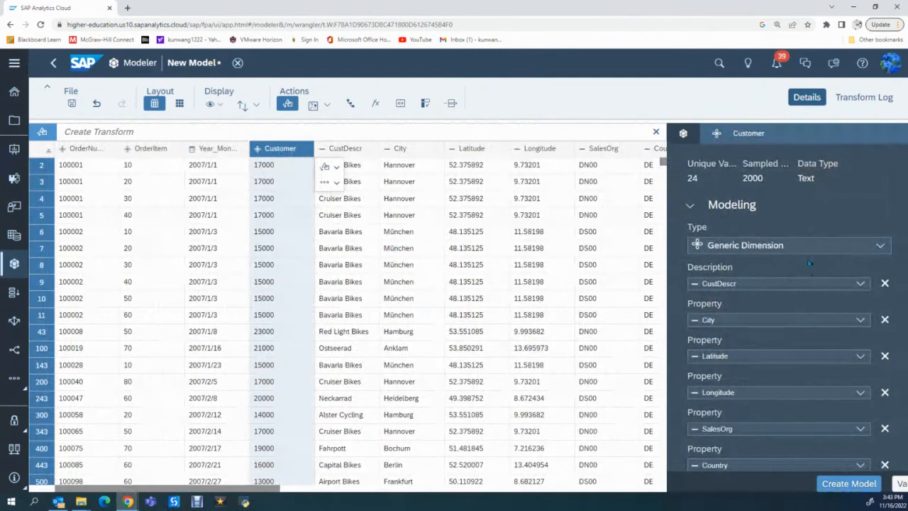
{"action": "scroll", "coordinate": [804, 235], "scroll_direction": "down", "scroll_amount": 5}
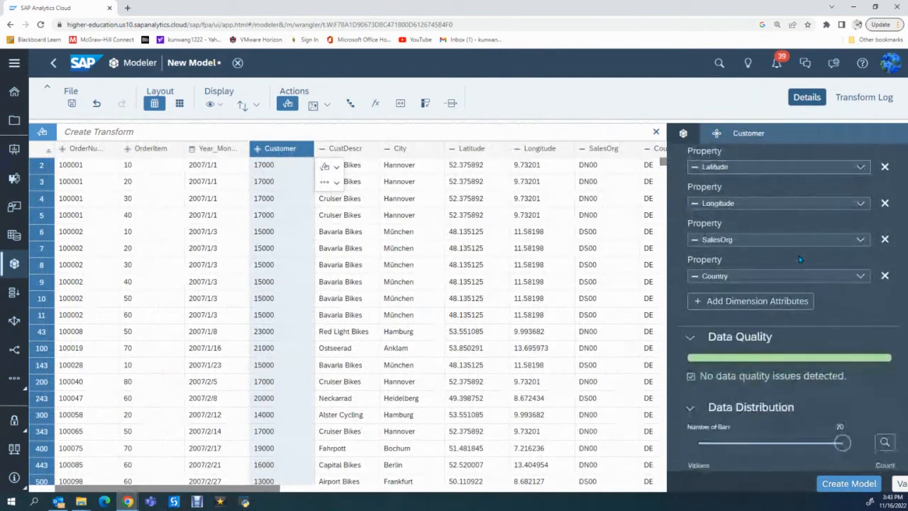
{"action": "scroll", "coordinate": [798, 255], "scroll_direction": "down", "scroll_amount": 4}
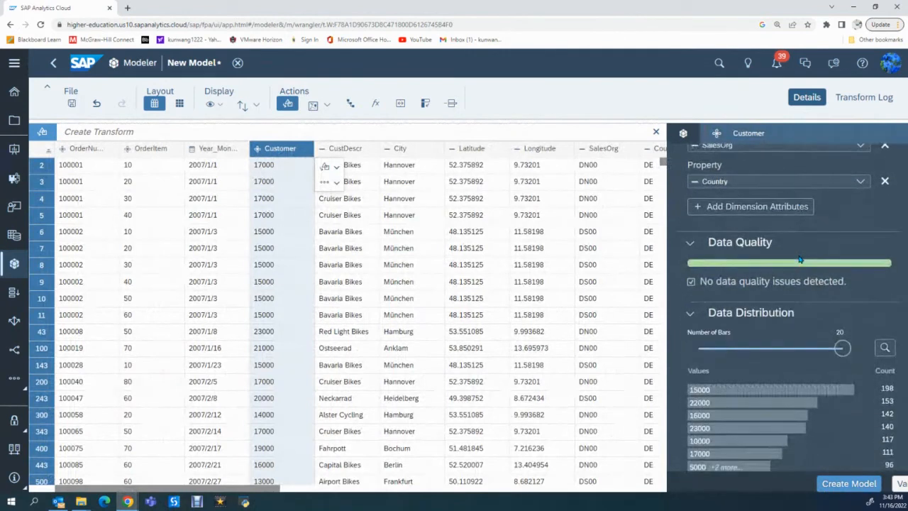
{"action": "scroll", "coordinate": [798, 257], "scroll_direction": "down", "scroll_amount": 2}
{"action": "scroll", "coordinate": [799, 257], "scroll_direction": "up", "scroll_amount": 8}
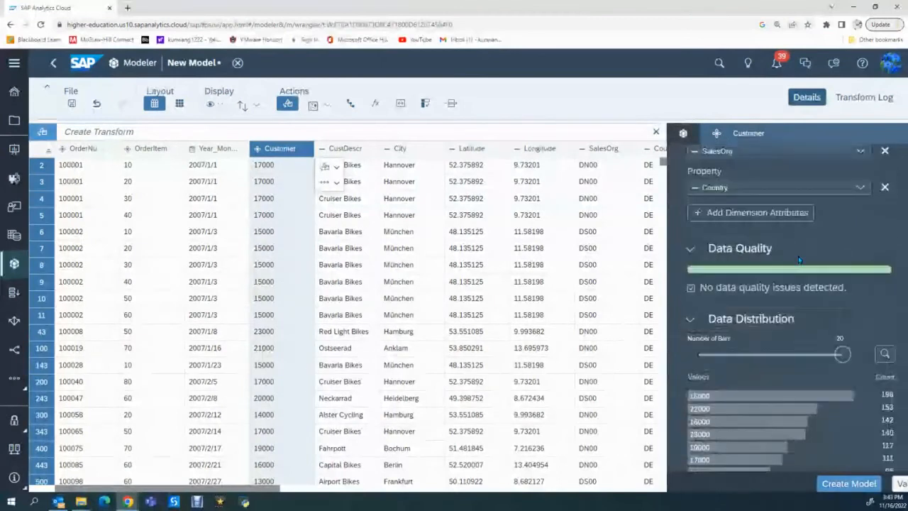
{"action": "scroll", "coordinate": [798, 256], "scroll_direction": "up", "scroll_amount": 3}
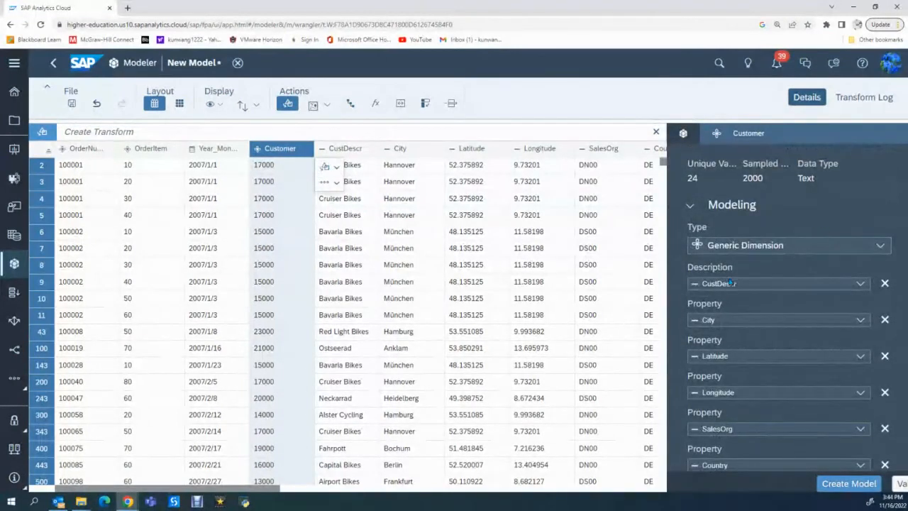
{"action": "scroll", "coordinate": [730, 281], "scroll_direction": "down", "scroll_amount": 1}
{"action": "scroll", "coordinate": [731, 282], "scroll_direction": "down", "scroll_amount": 4}
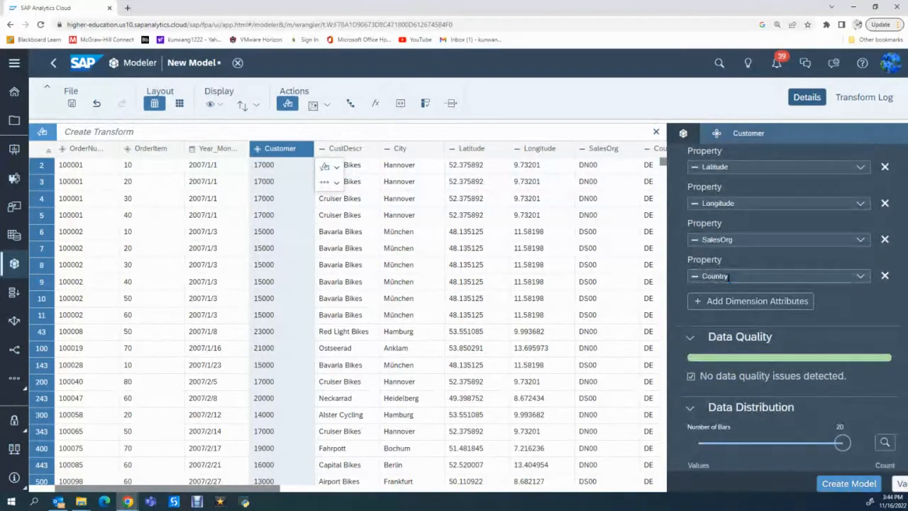
{"action": "scroll", "coordinate": [729, 278], "scroll_direction": "down", "scroll_amount": 1}
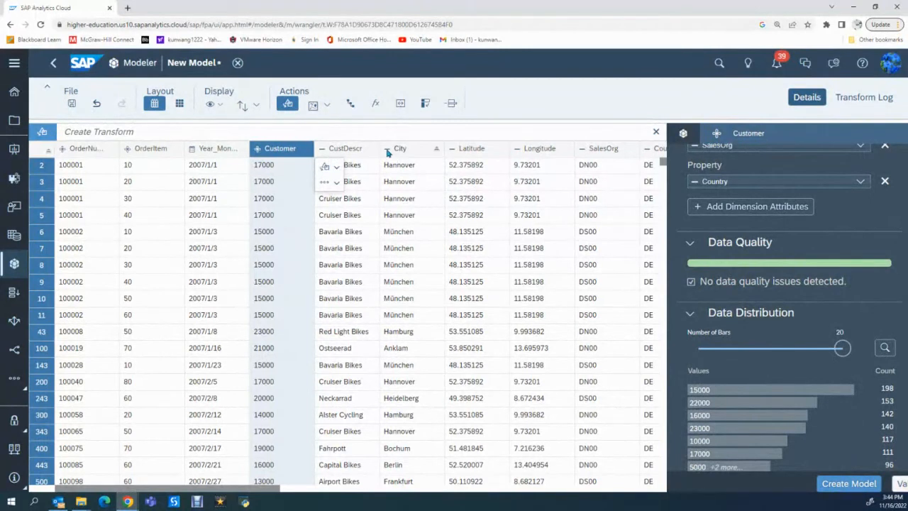
Start a level-based hierarchy for the customer data and name it CustomerHierarchy.
{"action": "left_click", "coordinate": [349, 105]}
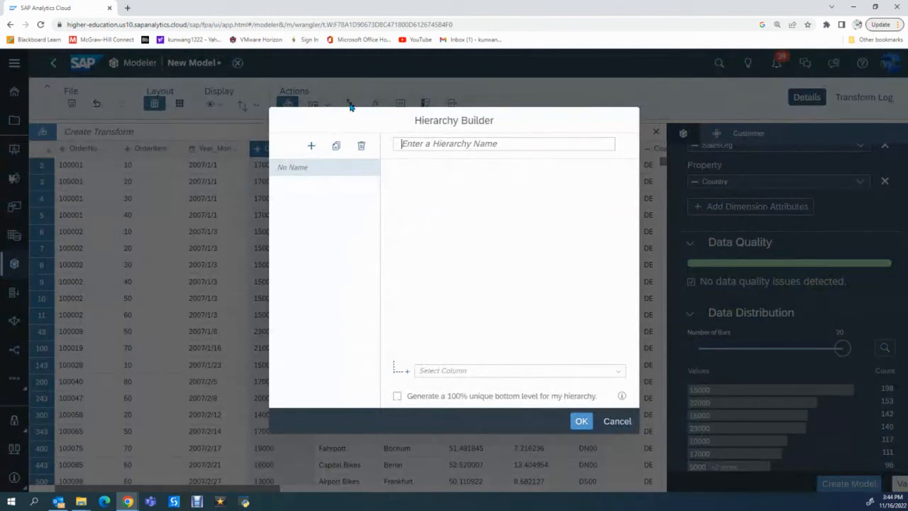
{"action": "type", "text": "Customer"}
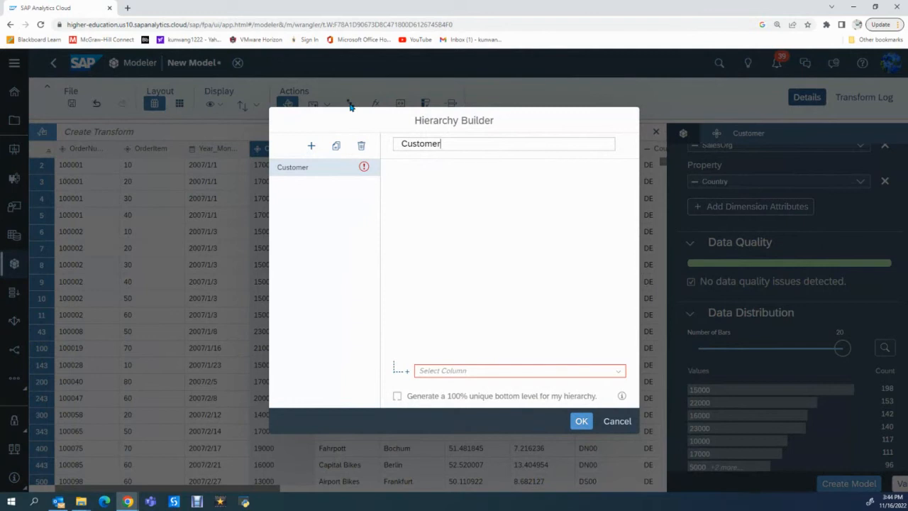
{"action": "type", "text": "Hier"}
{"action": "type", "text": "a"}
{"action": "key", "text": "BackSpace"}
{"action": "type", "text": "rarchy"}
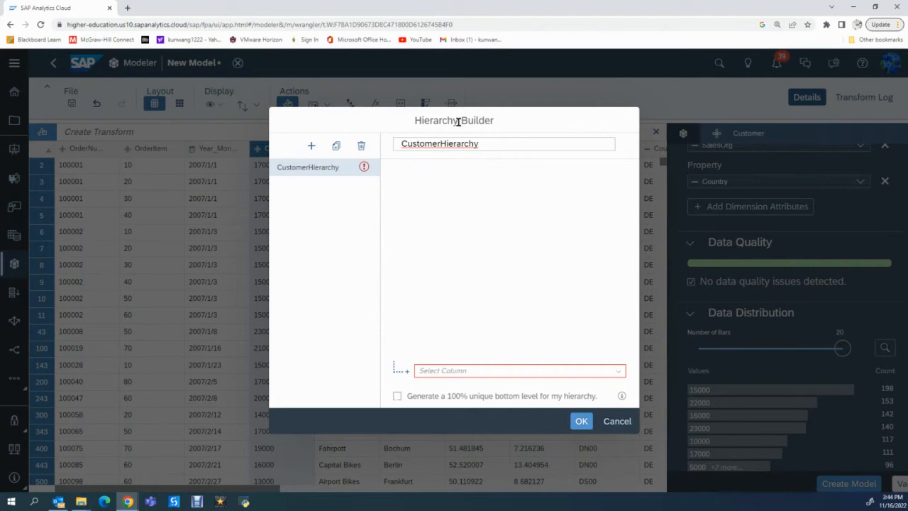
Add the Customer column as a level of CustomerHierarchy and place SalesOrg as the level above it.
{"action": "left_click", "coordinate": [617, 371]}
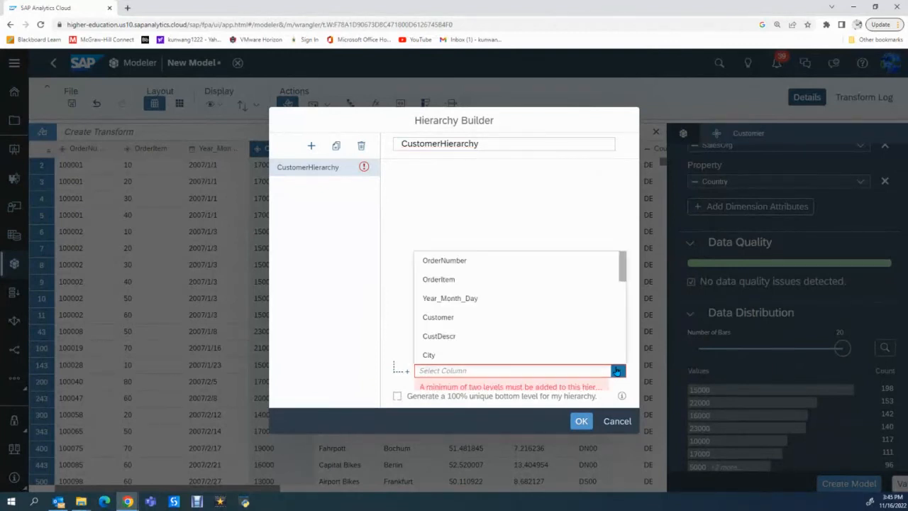
{"action": "left_click", "coordinate": [447, 318]}
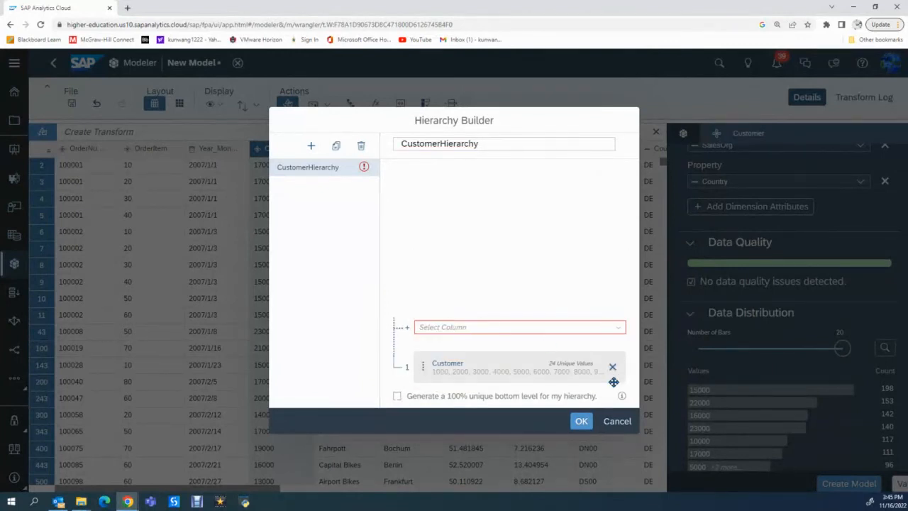
{"action": "left_click", "coordinate": [618, 328]}
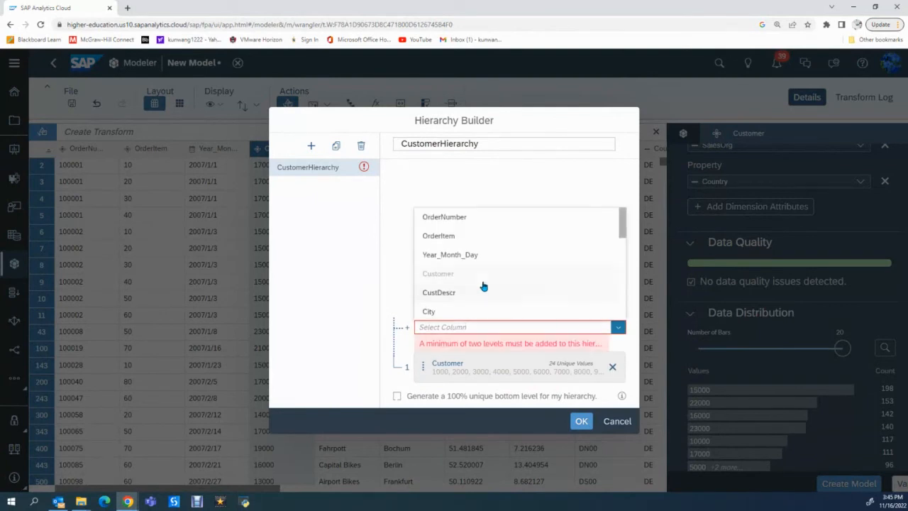
{"action": "scroll", "coordinate": [484, 287], "scroll_direction": "down", "scroll_amount": 2}
{"action": "left_click", "coordinate": [447, 275]}
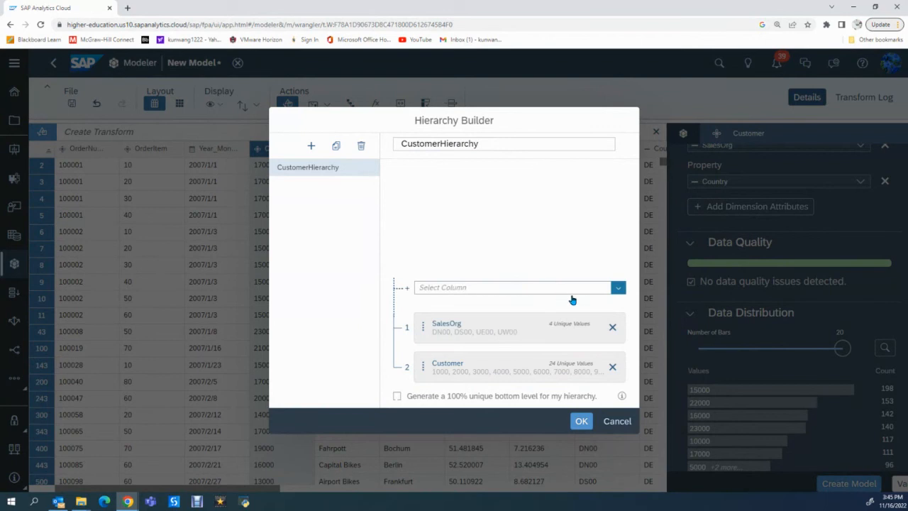
Add Country as the level above SalesOrg in CustomerHierarchy and confirm the hierarchy.
{"action": "left_click", "coordinate": [615, 289]}
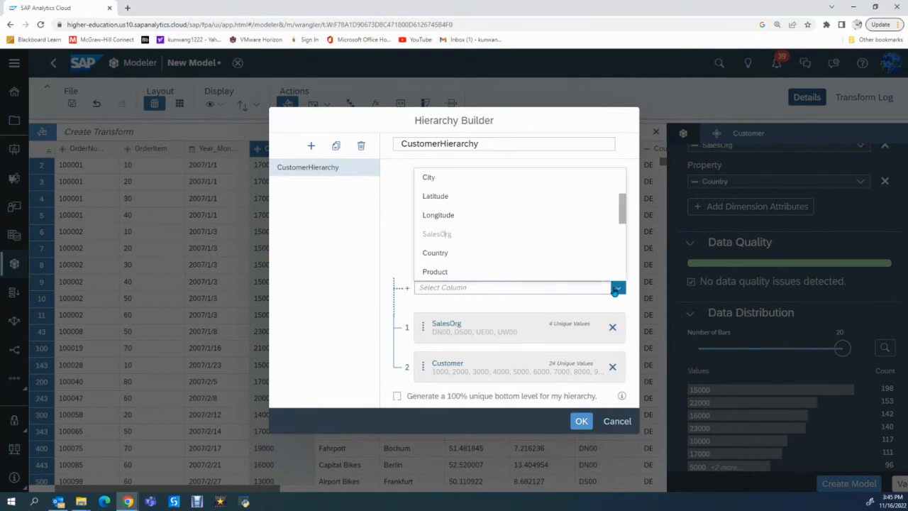
{"action": "left_click", "coordinate": [446, 253]}
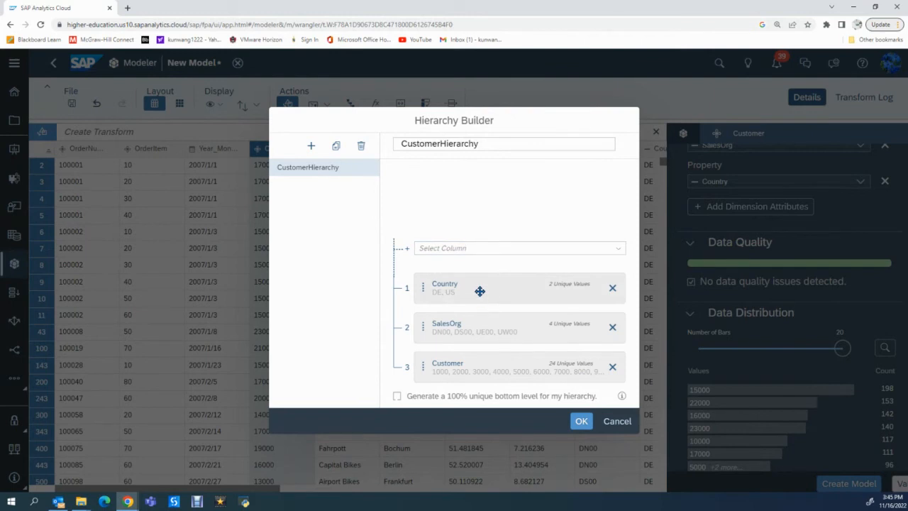
{"action": "left_click", "coordinate": [581, 421]}
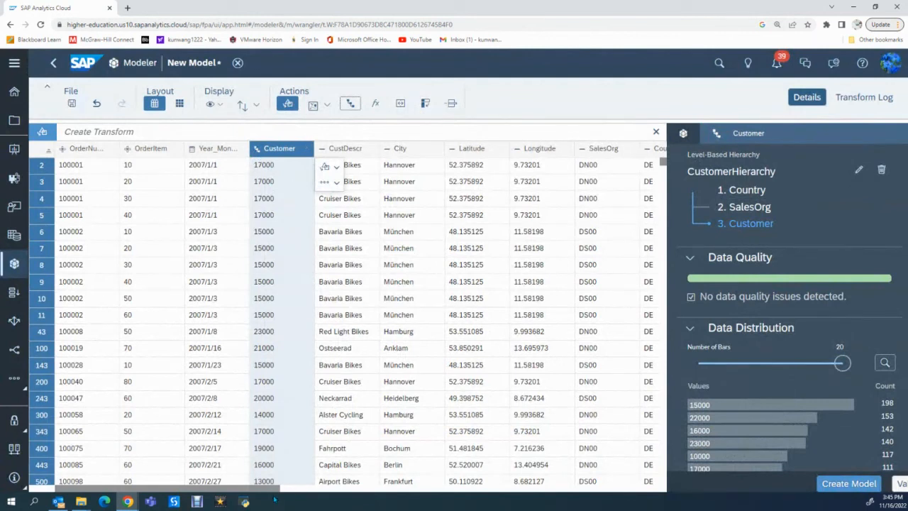
Start a second level-based hierarchy for the Product column and name it Producthierarchy.
{"action": "left_click_drag", "start_coordinate": [268, 492], "coordinate": [379, 497]}
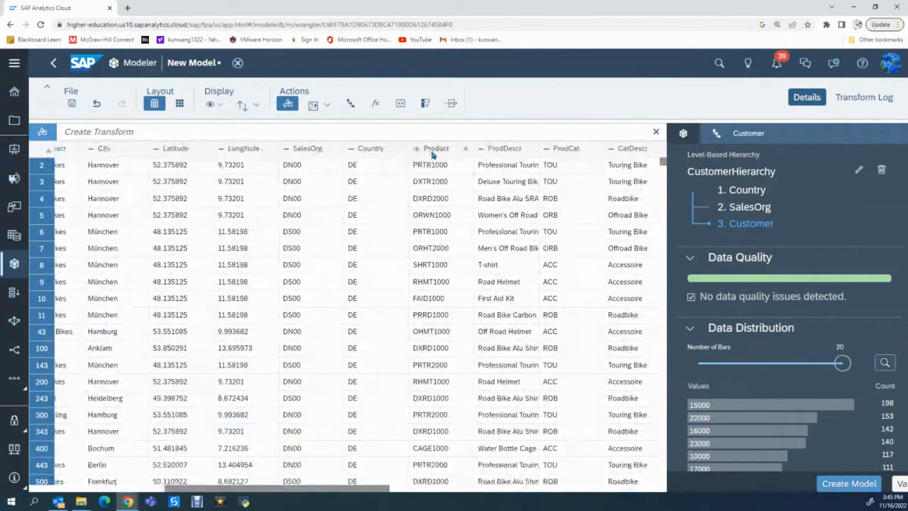
{"action": "left_click", "coordinate": [433, 150]}
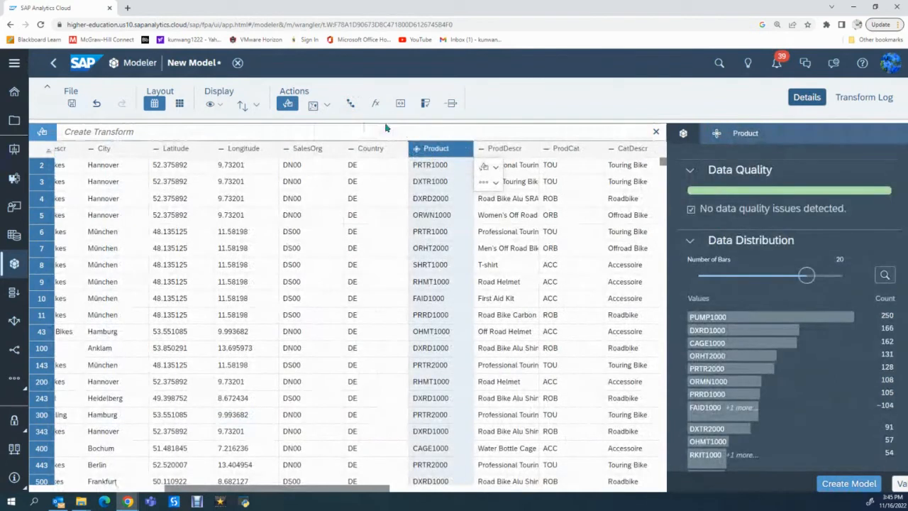
{"action": "left_click", "coordinate": [348, 104]}
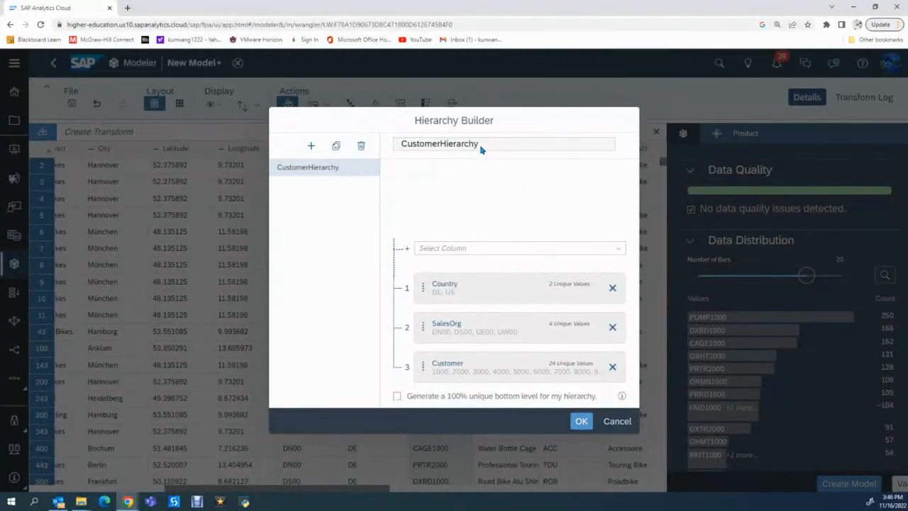
{"action": "left_click", "coordinate": [310, 146]}
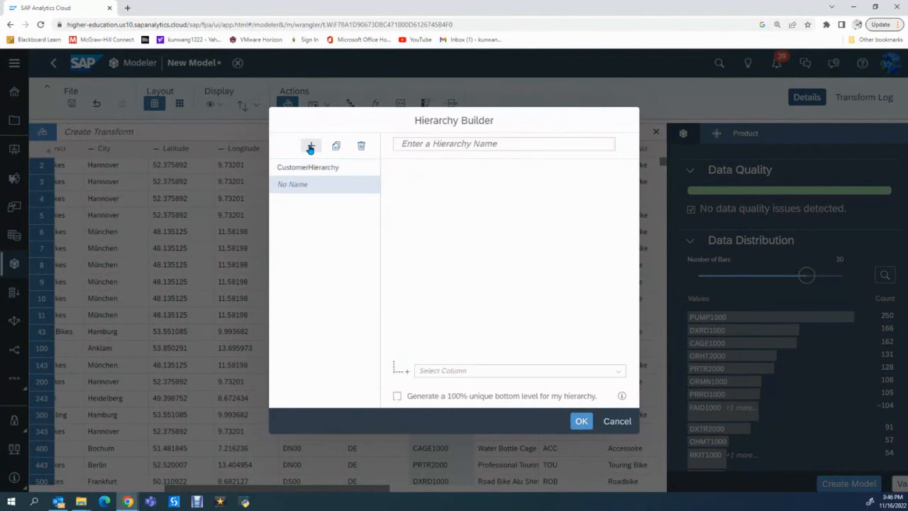
{"action": "left_click", "coordinate": [446, 145]}
{"action": "type", "text": "Product"}
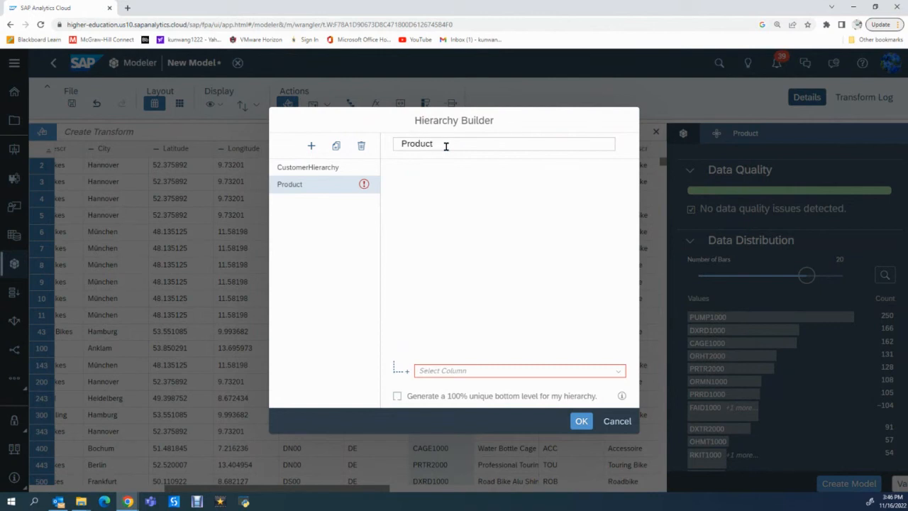
{"action": "type", "text": "hierarchy"}
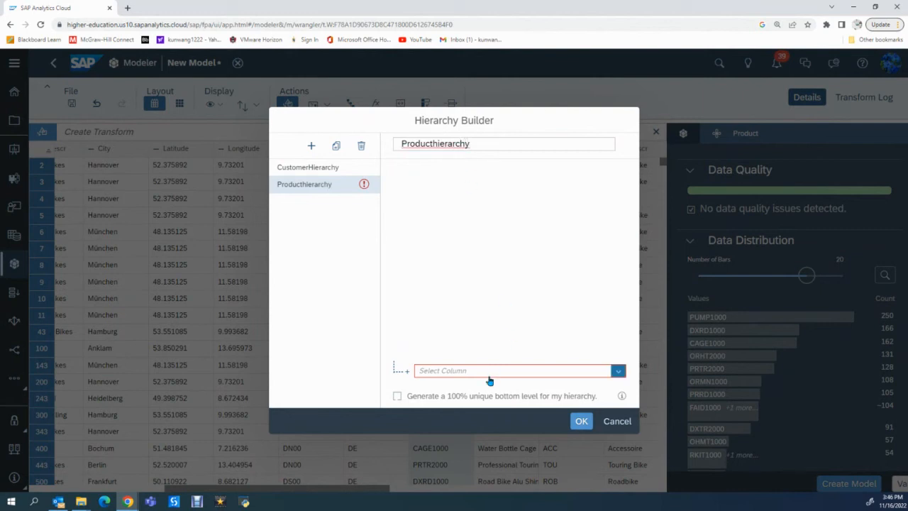
Add the Product column as a level of Producthierarchy and place CatDescr as the level above it.
{"action": "left_click", "coordinate": [619, 372]}
{"action": "scroll", "coordinate": [468, 317], "scroll_direction": "down", "scroll_amount": 4}
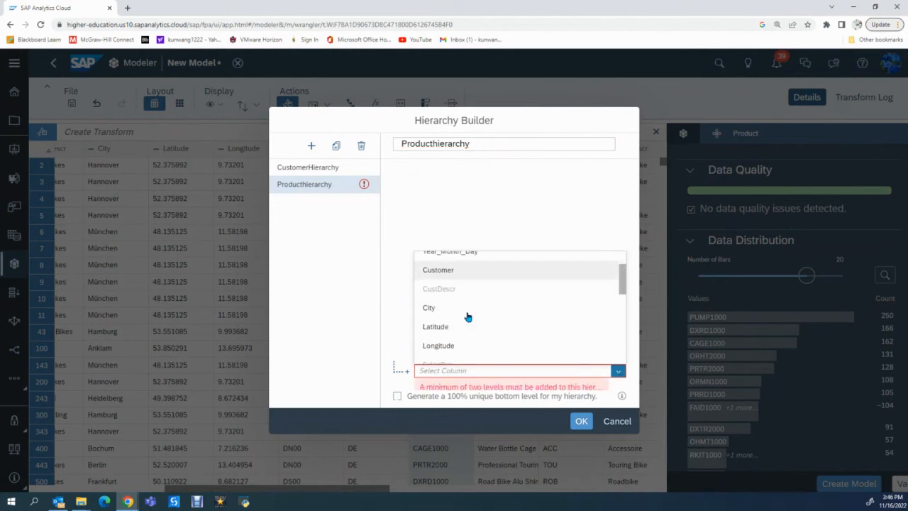
{"action": "left_click", "coordinate": [435, 307]}
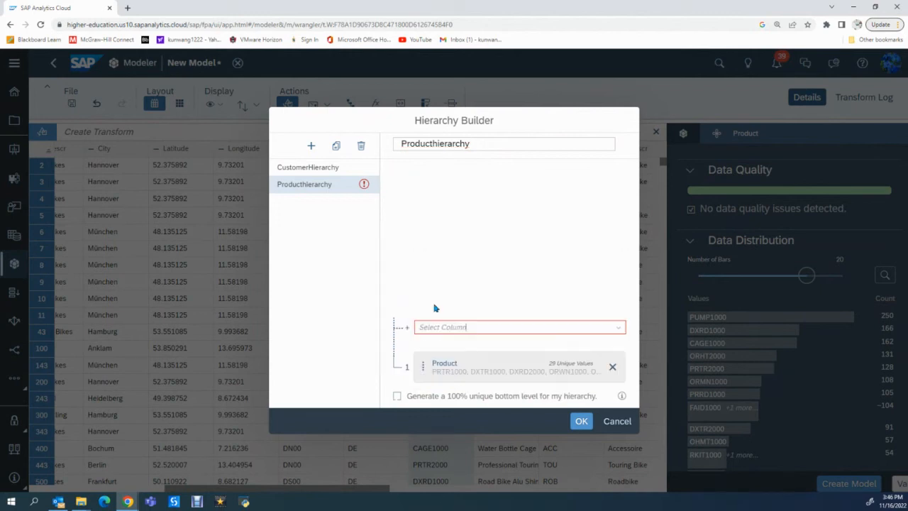
{"action": "left_click", "coordinate": [619, 327]}
{"action": "scroll", "coordinate": [466, 305], "scroll_direction": "down", "scroll_amount": 1}
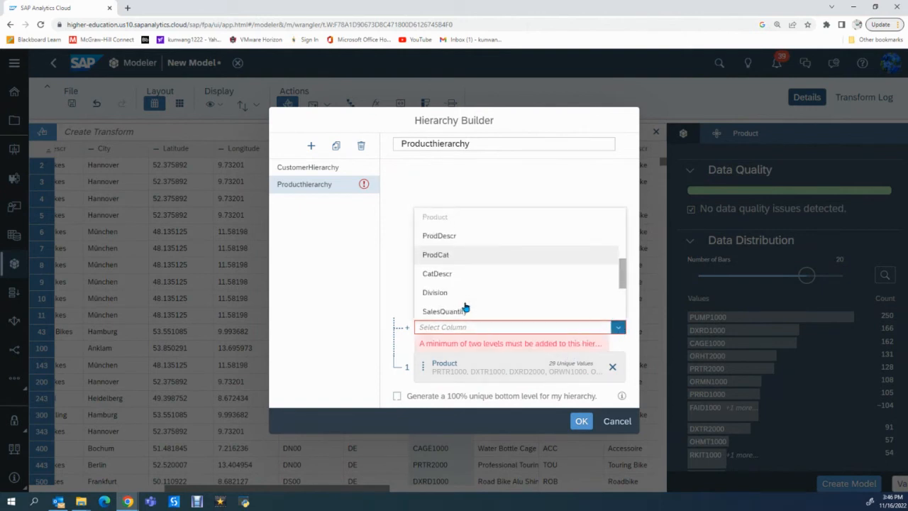
{"action": "left_click", "coordinate": [454, 274]}
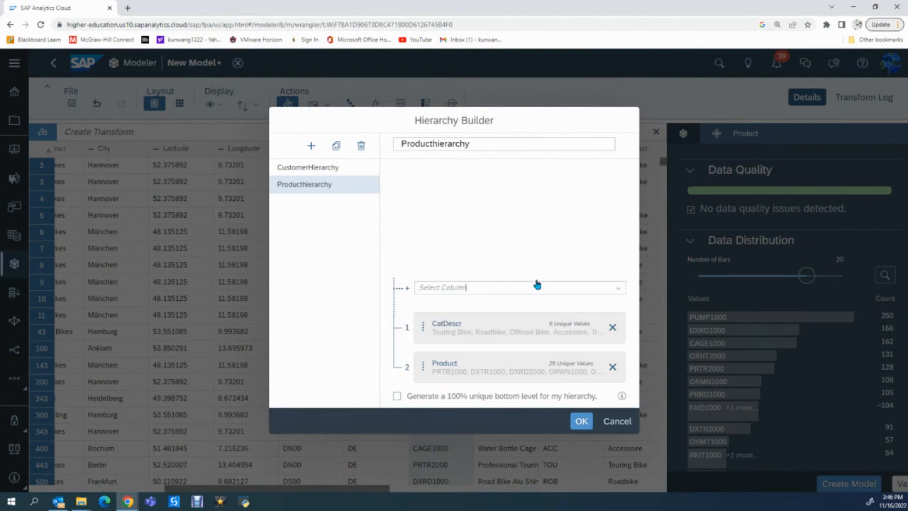
Add Division as the level above CatDescr in Producthierarchy and confirm the hierarchy.
{"action": "left_click", "coordinate": [618, 287]}
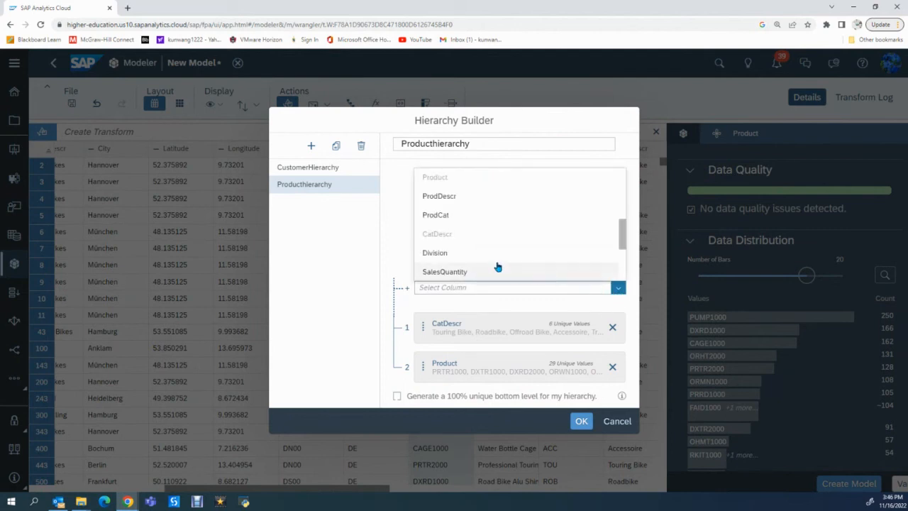
{"action": "scroll", "coordinate": [456, 245], "scroll_direction": "down", "scroll_amount": 1}
{"action": "scroll", "coordinate": [456, 245], "scroll_direction": "up", "scroll_amount": 1}
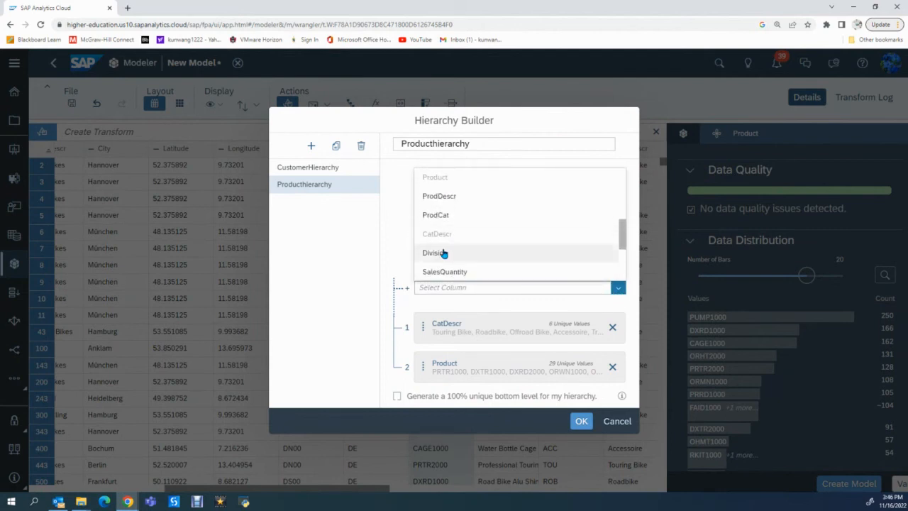
{"action": "left_click", "coordinate": [434, 252]}
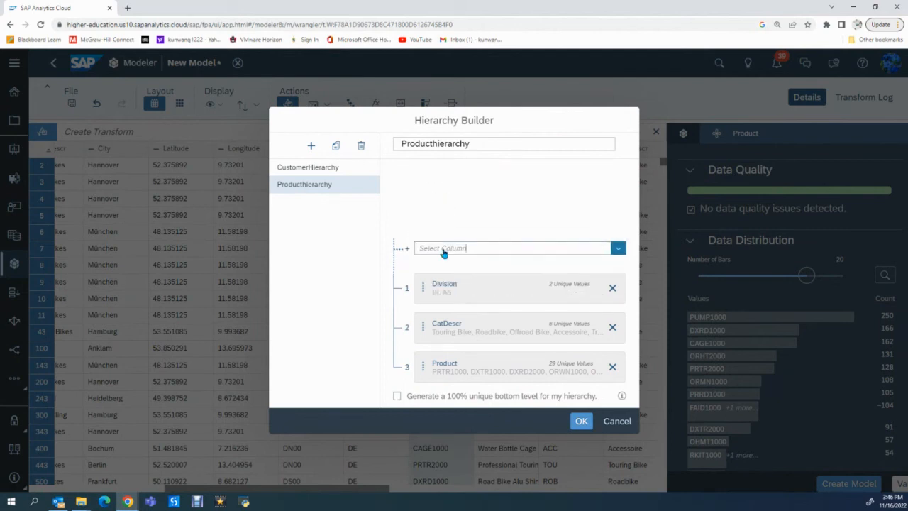
{"action": "left_click", "coordinate": [581, 422]}
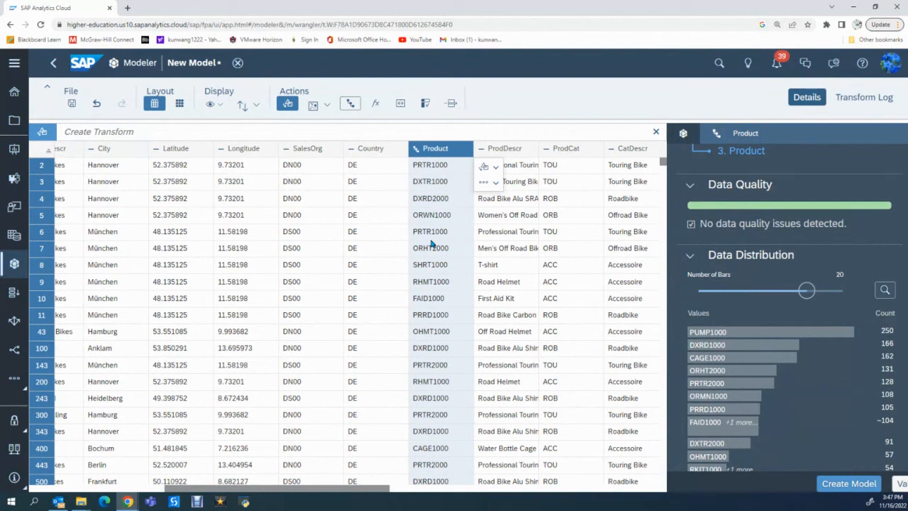
Start a geo enrichment by coordinates and name its dimension CustomerLocation.
{"action": "left_click", "coordinate": [314, 107]}
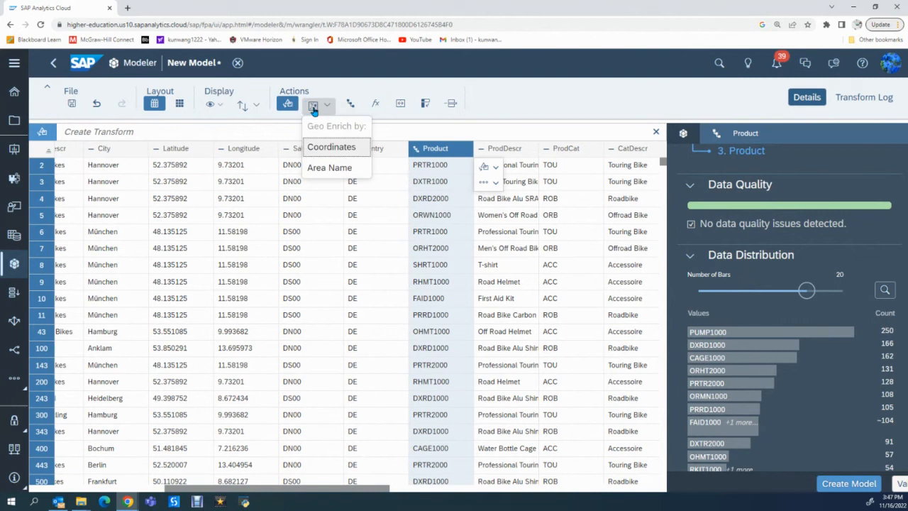
{"action": "left_click", "coordinate": [345, 151]}
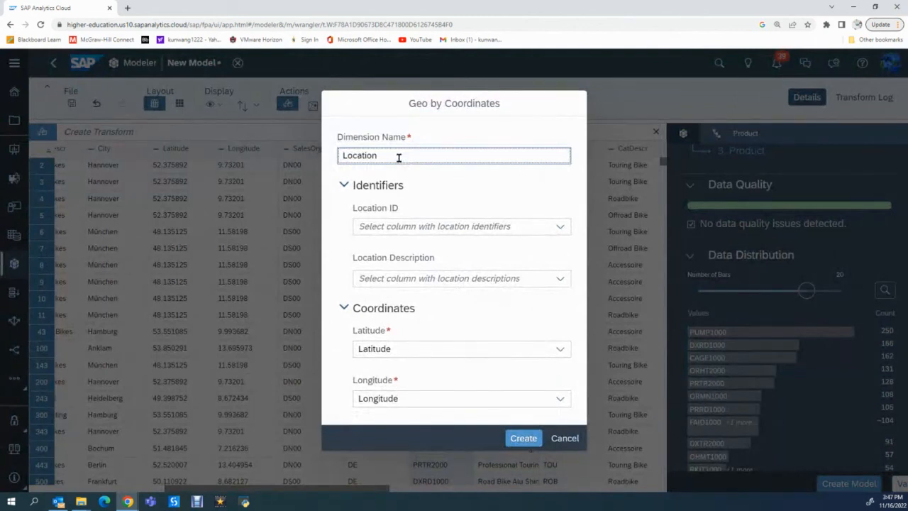
{"action": "type", "text": "Customer"}
Set Customer as the location ID and CustDescr as the location description, and create the CustomerLocation dimension.
{"action": "left_click", "coordinate": [558, 227]}
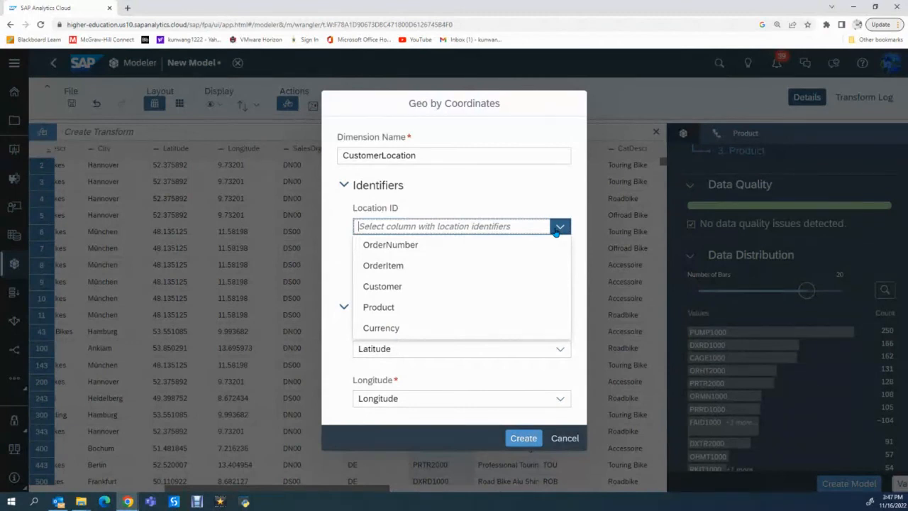
{"action": "left_click", "coordinate": [399, 286]}
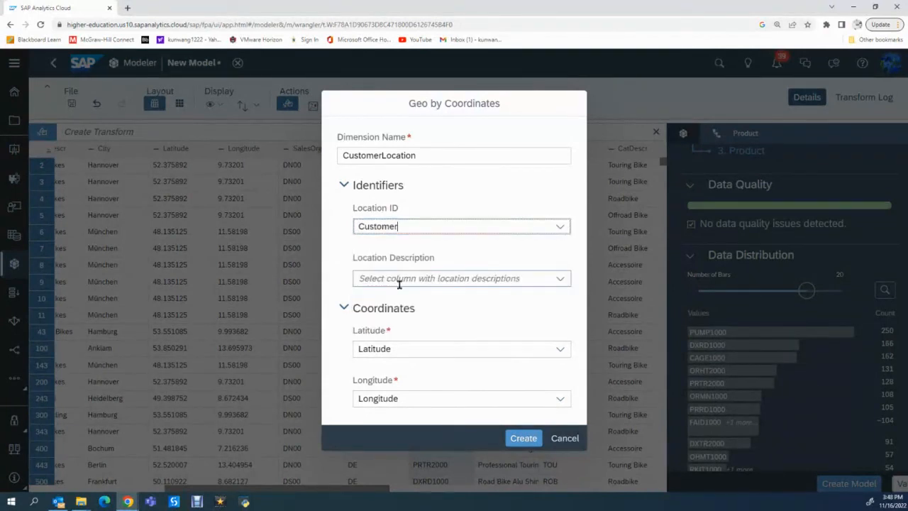
{"action": "left_click", "coordinate": [560, 281]}
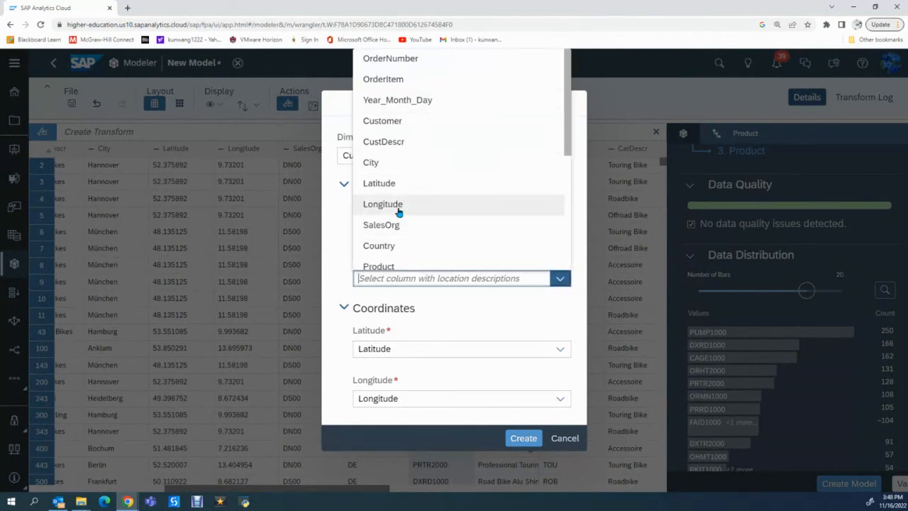
{"action": "scroll", "coordinate": [399, 212], "scroll_direction": "down", "scroll_amount": 1}
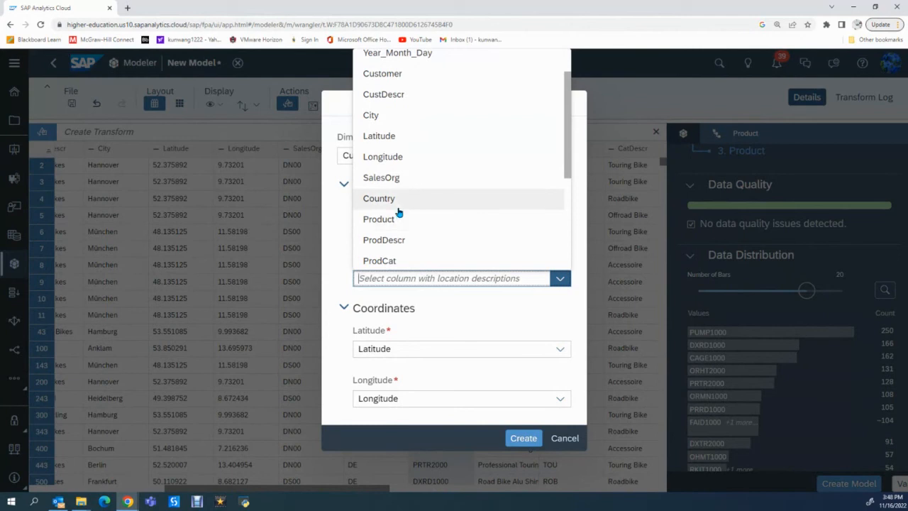
{"action": "left_click", "coordinate": [400, 99]}
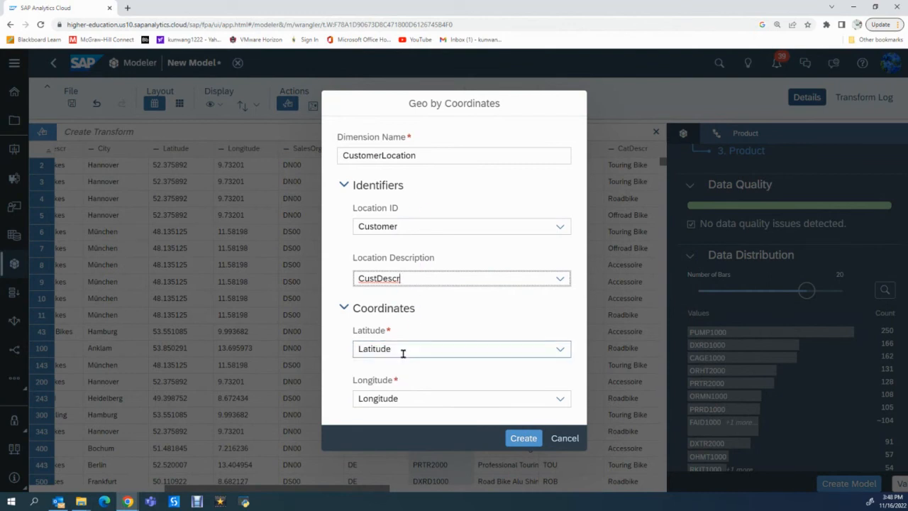
{"action": "left_click", "coordinate": [524, 438]}
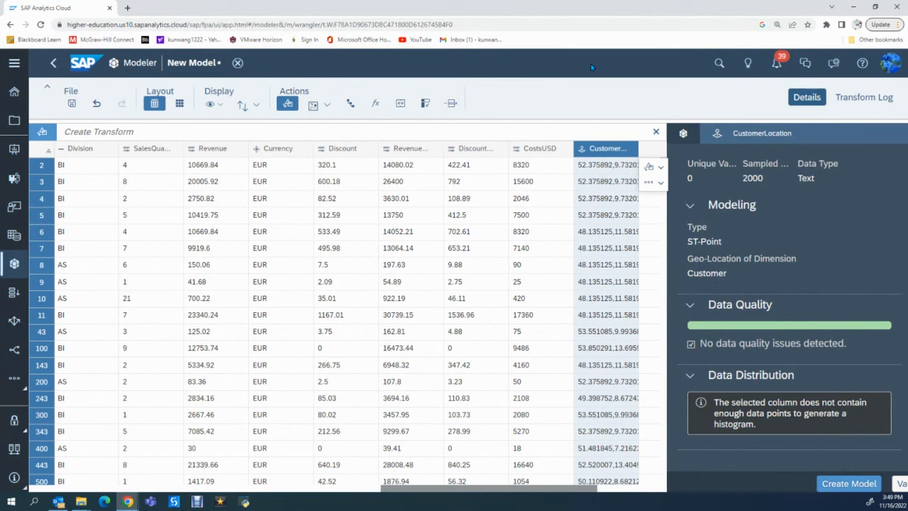
Create the model from the prepared data and save it in My Files under the name 2022GB Story.
{"action": "left_click", "coordinate": [835, 487]}
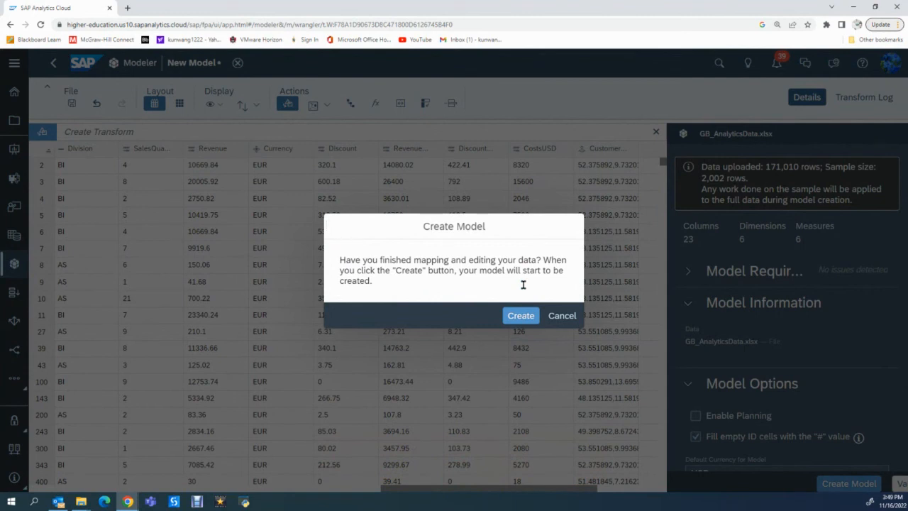
{"action": "left_click", "coordinate": [523, 317]}
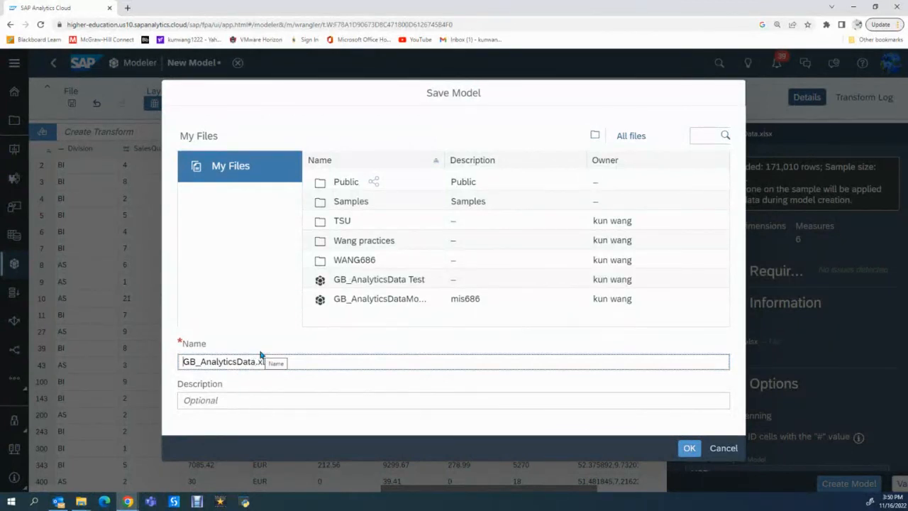
{"action": "type", "text": "2022"}
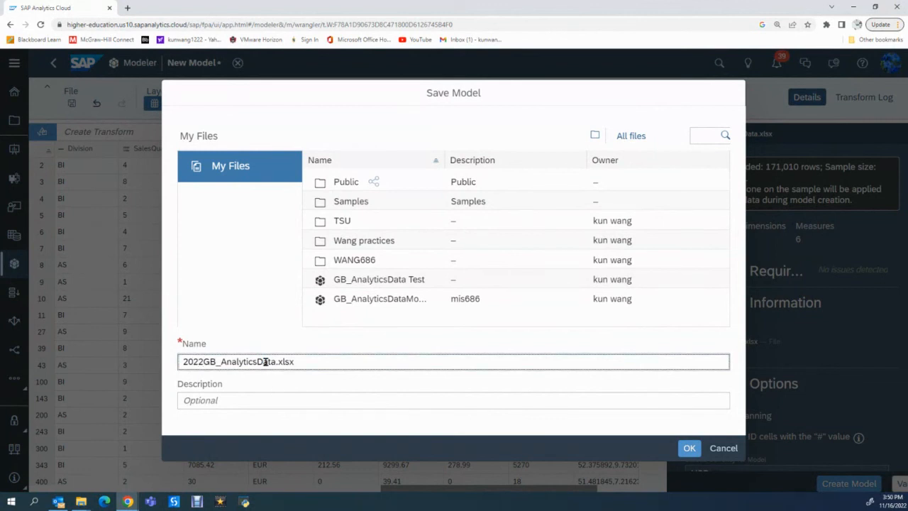
{"action": "left_click", "coordinate": [258, 362]}
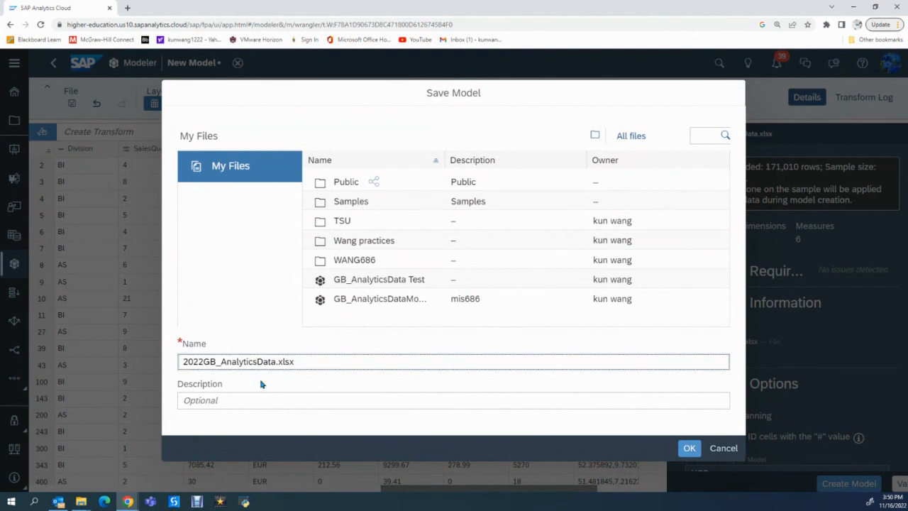
{"action": "key", "text": "BackSpace"}
{"action": "key", "text": "BackSpace"}
{"action": "key", "text": "BackSpace"}
{"action": "key", "text": "BackSpace"}
{"action": "key", "text": "BackSpace"}
{"action": "key", "text": "BackSpace"}
{"action": "key", "text": "BackSpace"}
{"action": "key", "text": "BackSpace"}
{"action": "key", "text": "BackSpace"}
{"action": "key", "text": "BackSpace"}
{"action": "type", "text": "s"}
{"action": "key", "text": "BackSpace"}
{"action": "type", "text": "Story"}
{"action": "key", "text": "Delete"}
{"action": "key", "text": "Delete"}
{"action": "key", "text": "Delete"}
{"action": "key", "text": "Delete"}
{"action": "key", "text": "BackSpace"}
{"action": "key", "text": "Delete"}
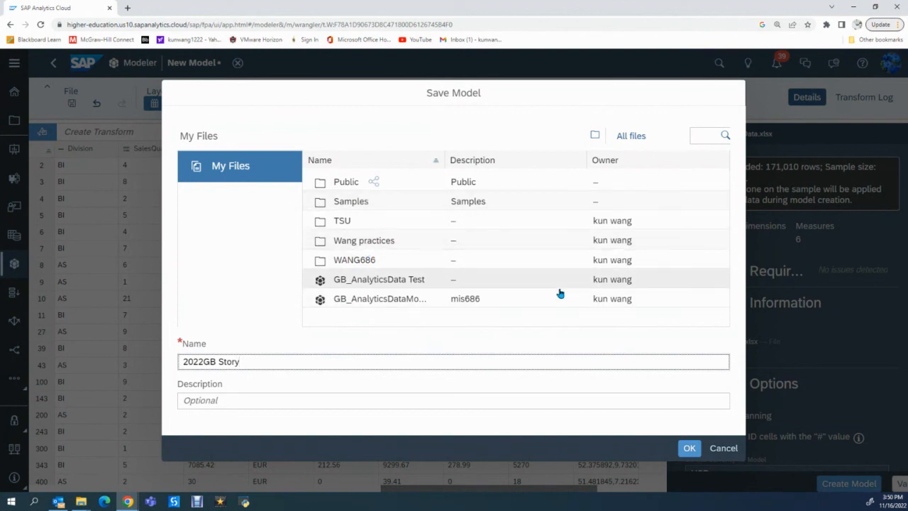
{"action": "left_click", "coordinate": [689, 448]}
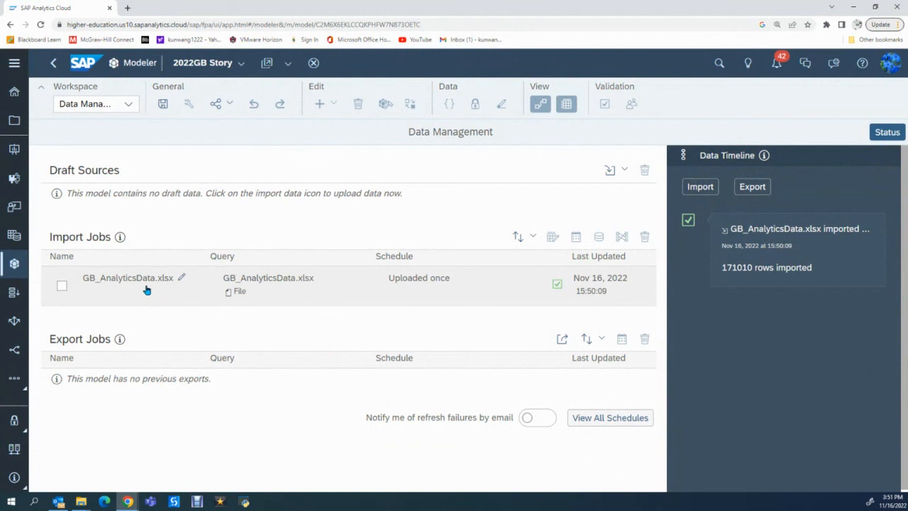
Switch the model's workspace from Data Management to Model Structure and open the Account dimension.
{"action": "left_click", "coordinate": [129, 106]}
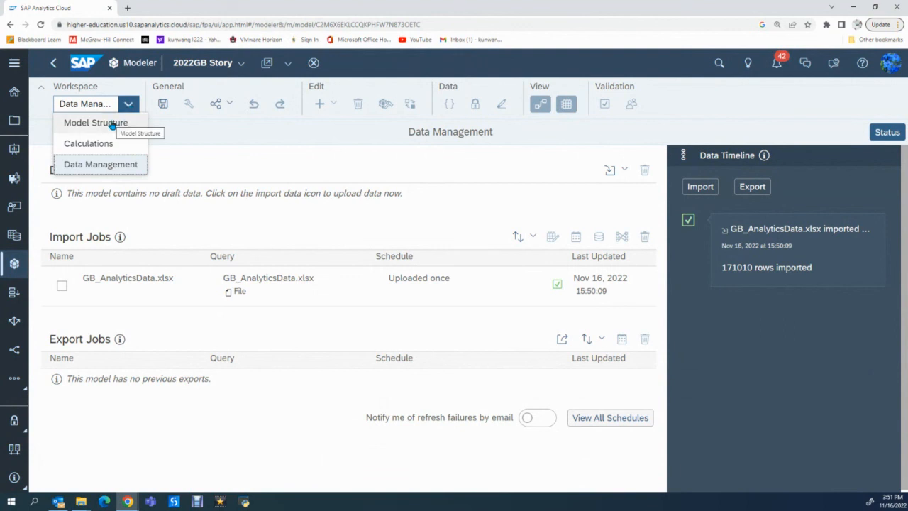
{"action": "left_click", "coordinate": [111, 123]}
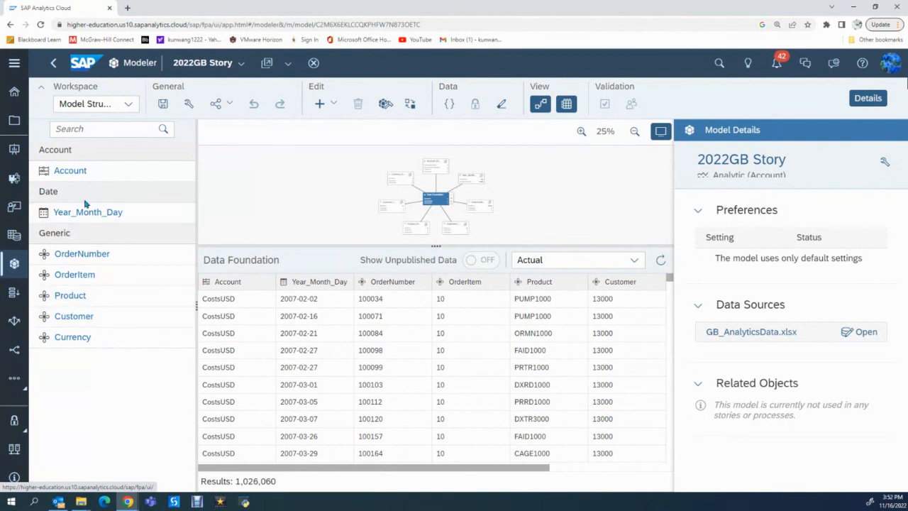
{"action": "left_click", "coordinate": [80, 173]}
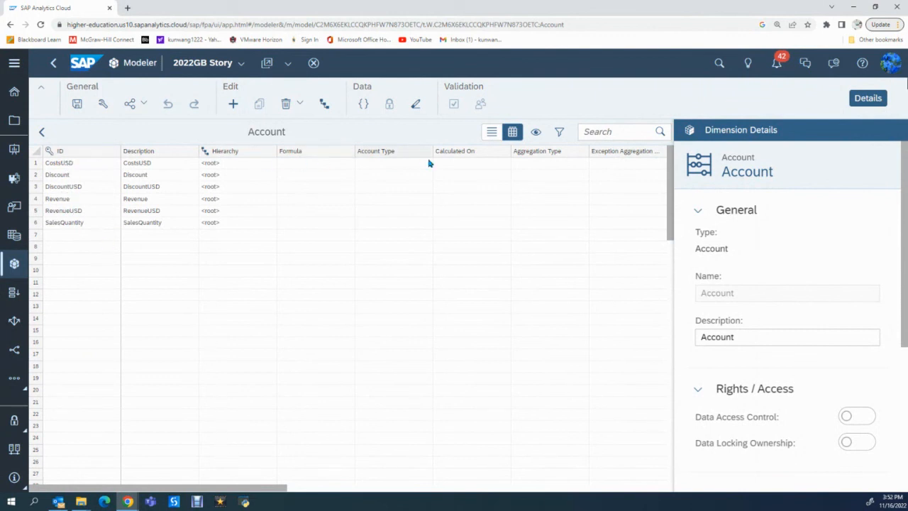
Set the decimal places of the SalesQuantity account member to 0 and return to the model structure overview.
{"action": "left_click_drag", "start_coordinate": [200, 488], "coordinate": [437, 468]}
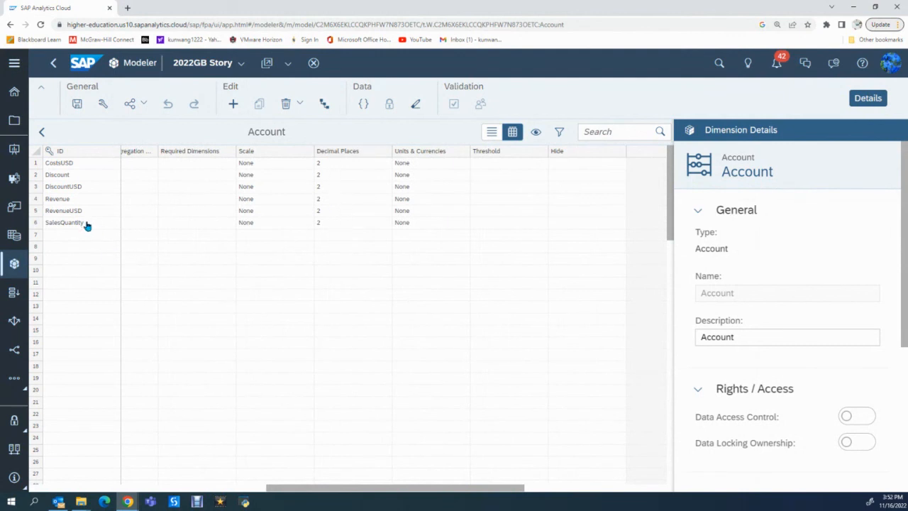
{"action": "left_click", "coordinate": [353, 223]}
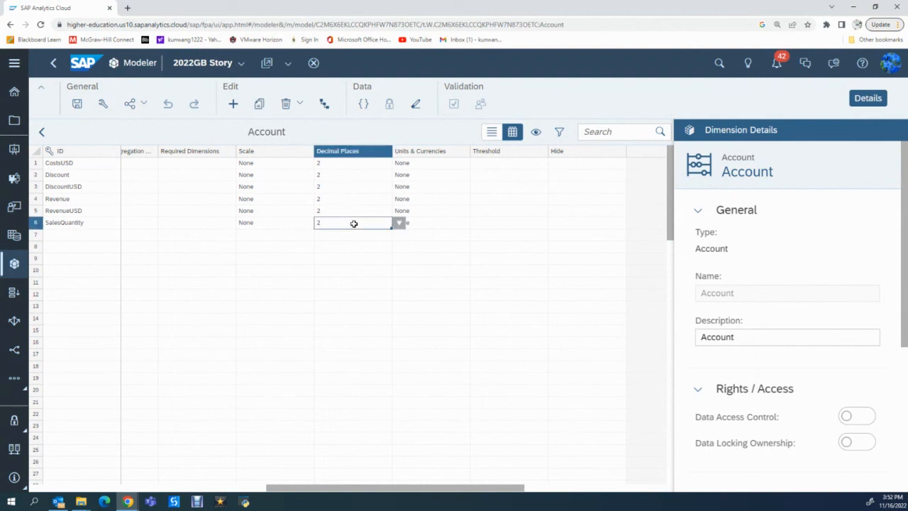
{"action": "left_click", "coordinate": [398, 225]}
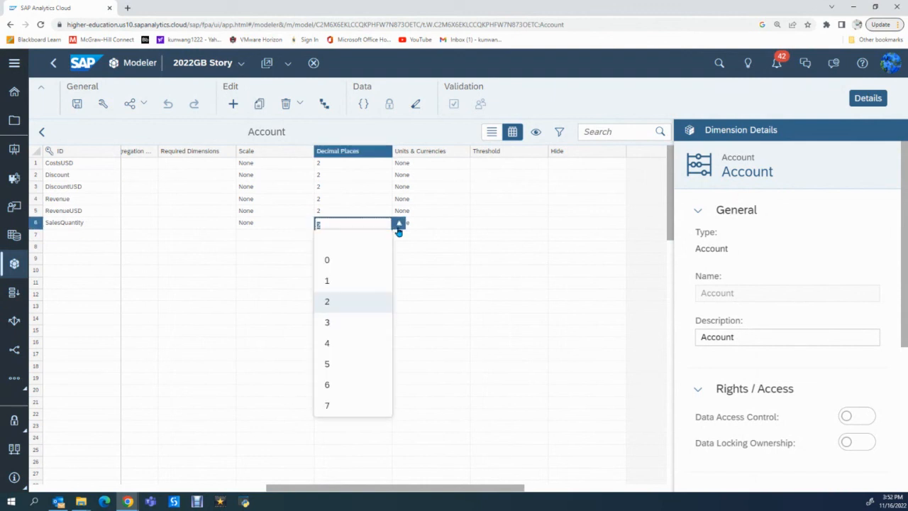
{"action": "left_click", "coordinate": [339, 262]}
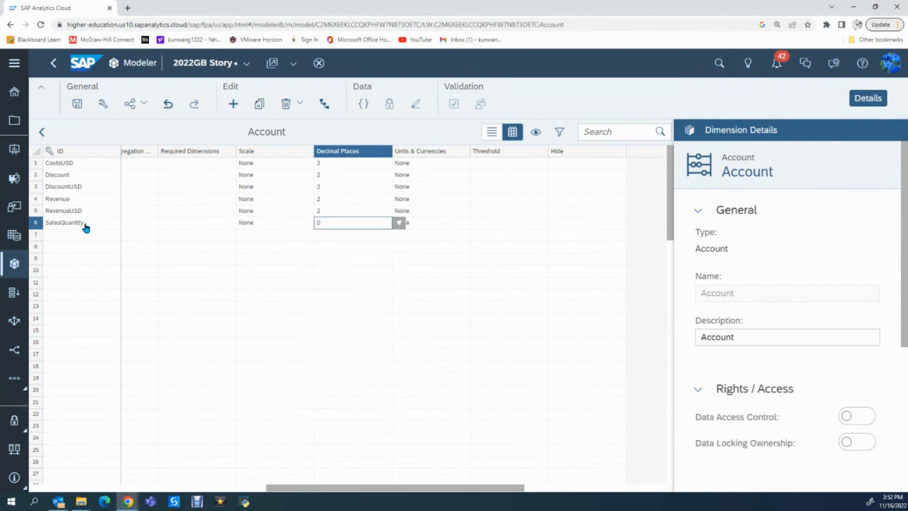
{"action": "left_click", "coordinate": [409, 271]}
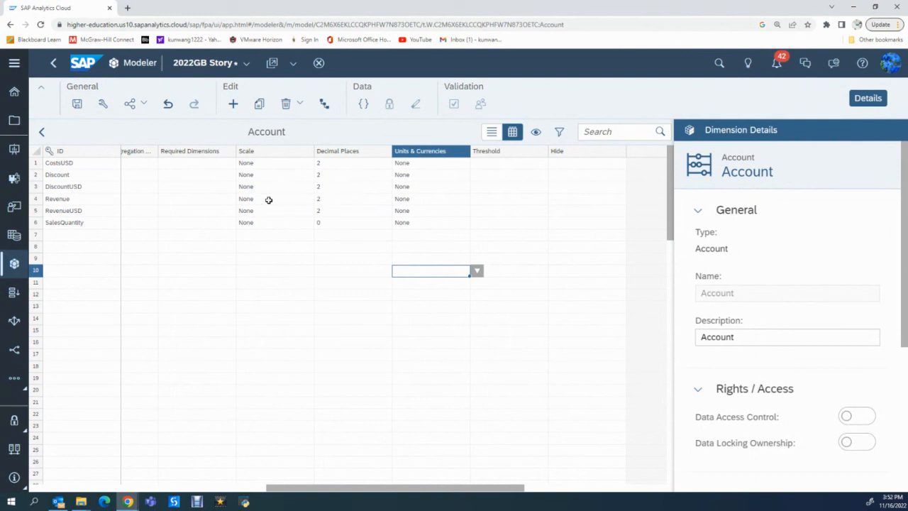
{"action": "left_click", "coordinate": [42, 132]}
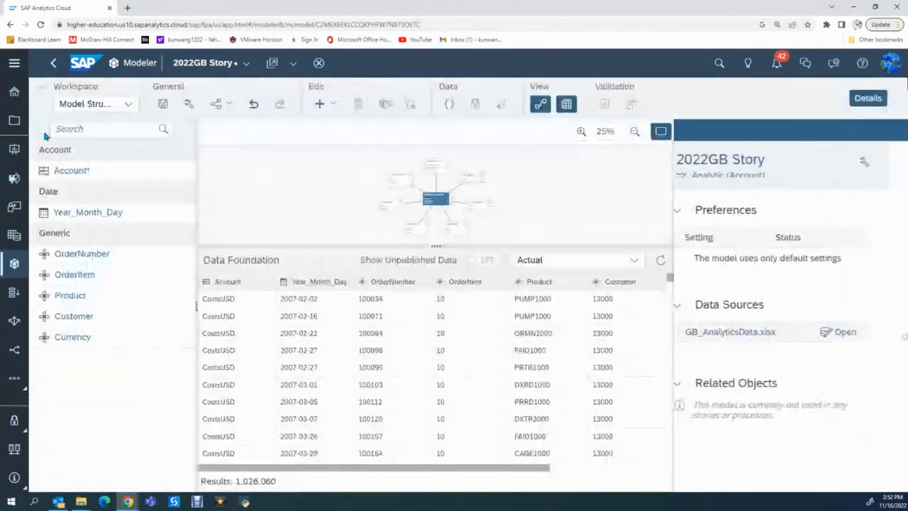